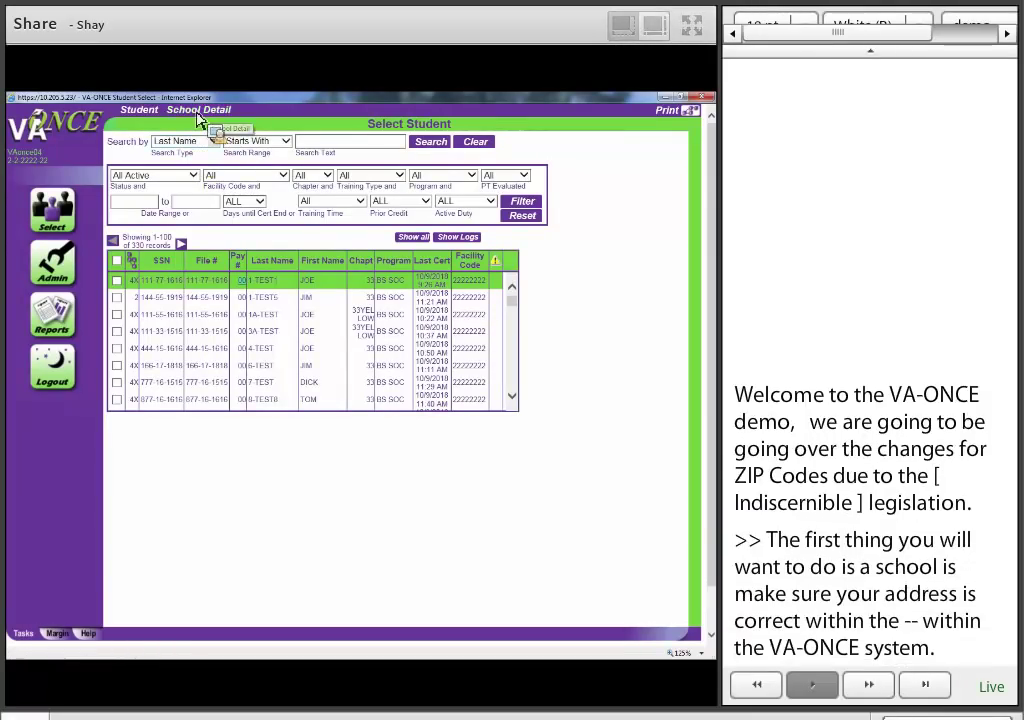
- Review the school details and ZIP code of DEMO UNIVERSITY IHL and of the next associated school
left_click(199, 116)
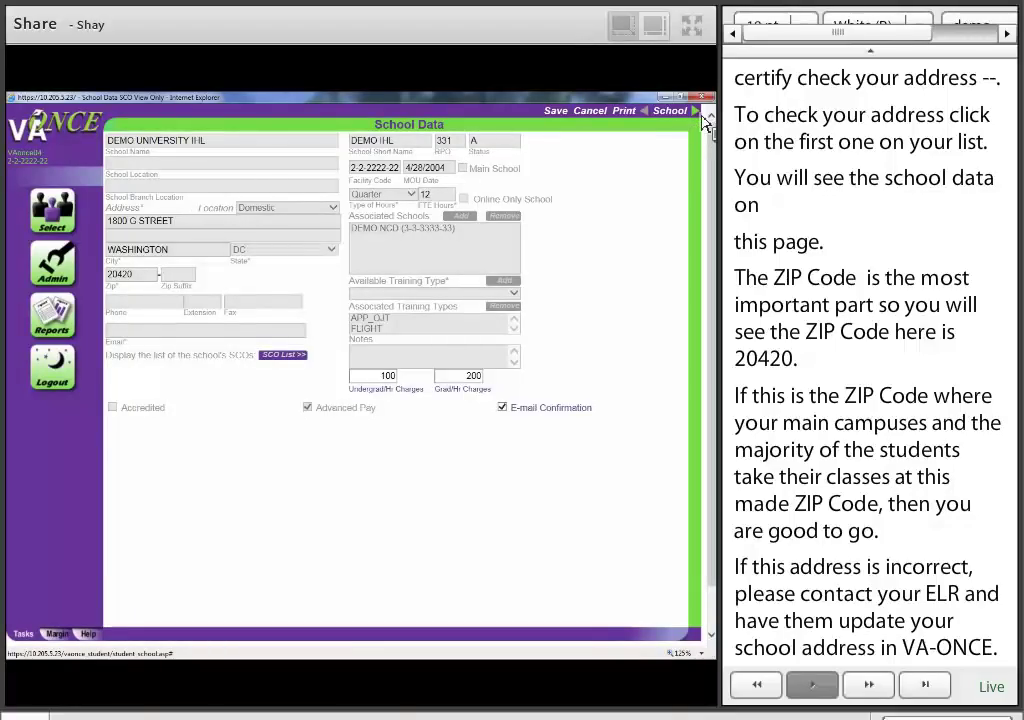
left_click(703, 117)
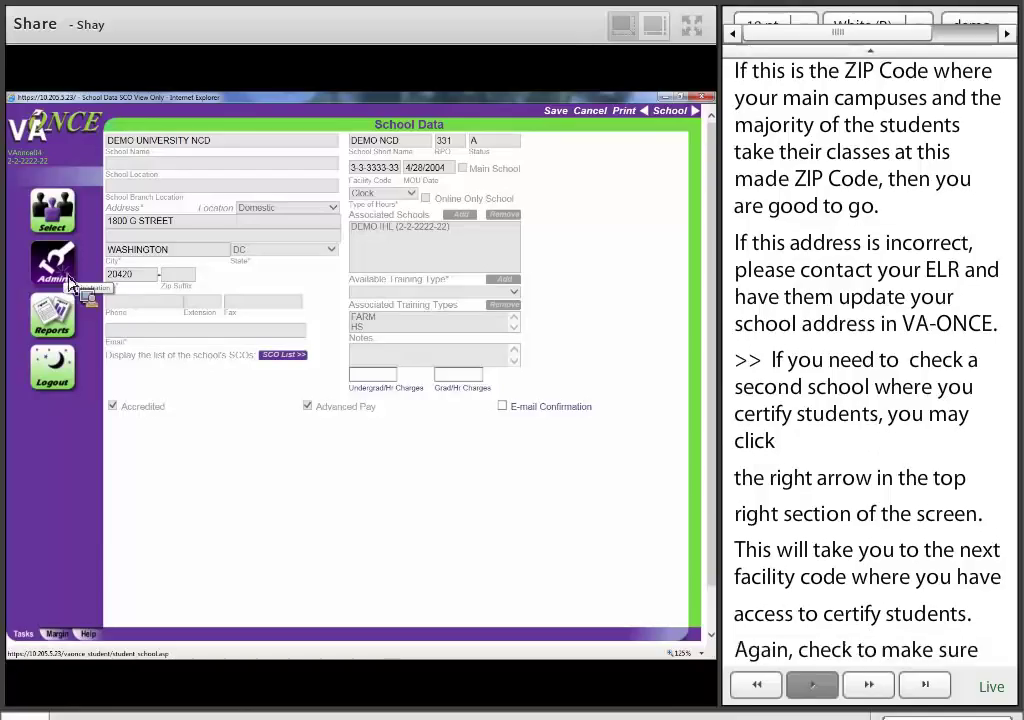
- Open the Zip Code Location maintenance page in the administration functions
left_click(70, 283)
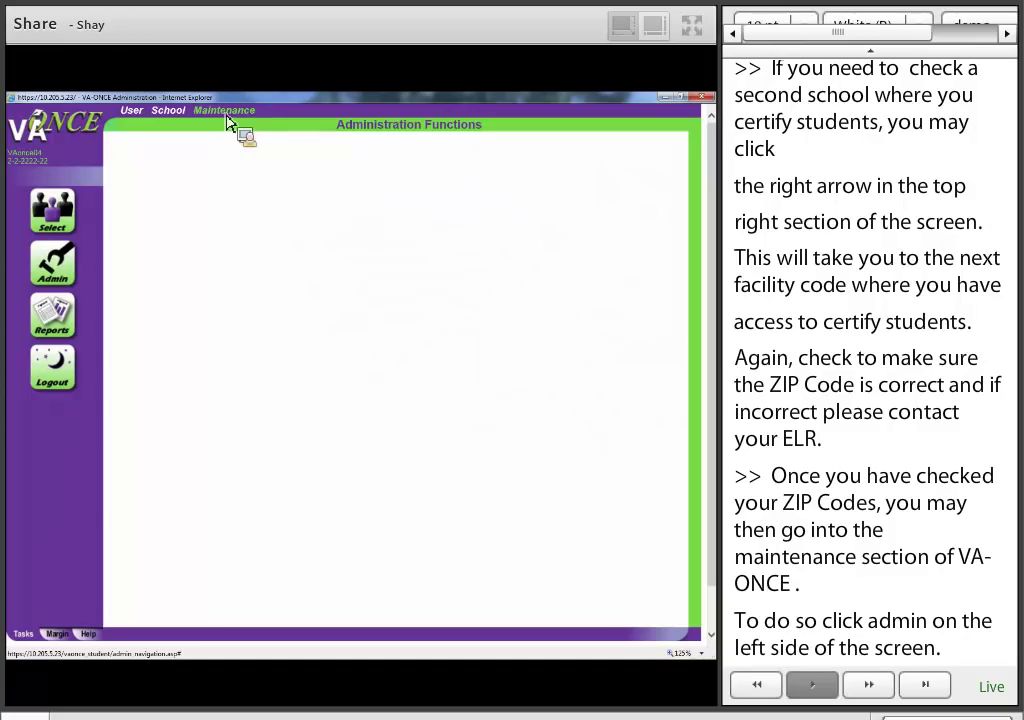
left_click(228, 123)
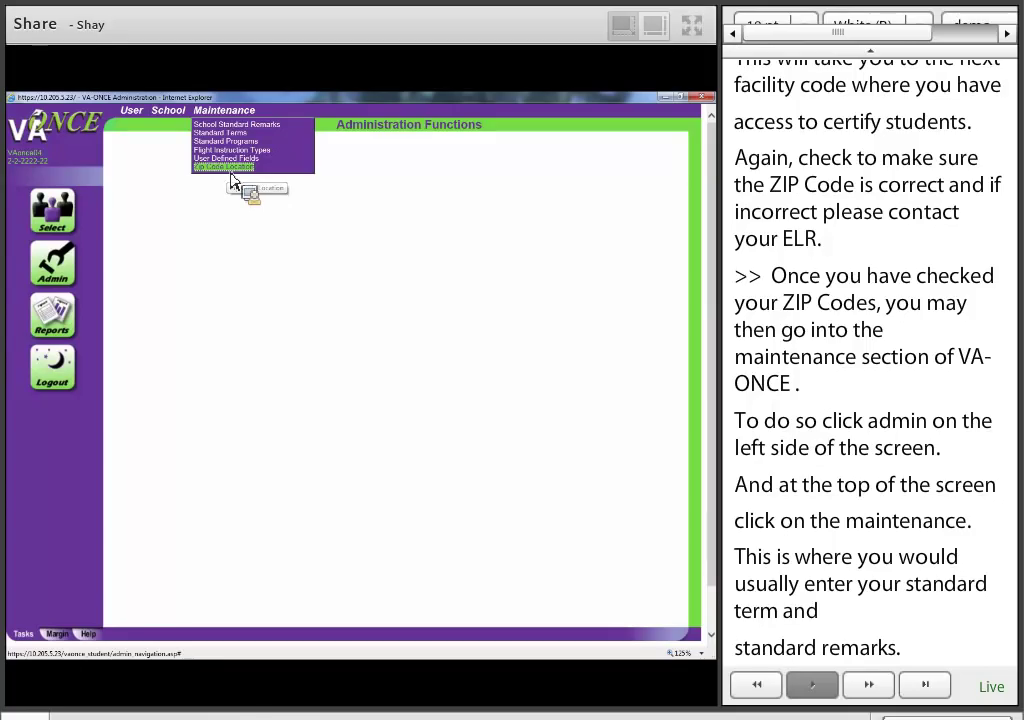
left_click(231, 170)
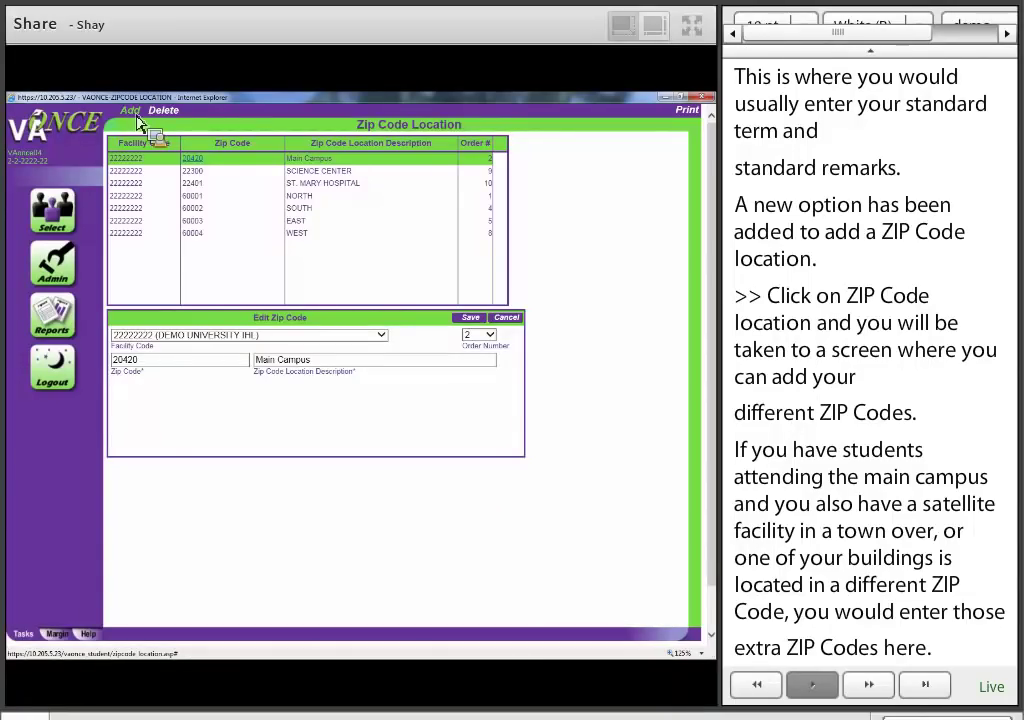
- Add and save a new ZIP code location with ZIP code 22322 and the description "Northwest campus"
left_click(136, 114)
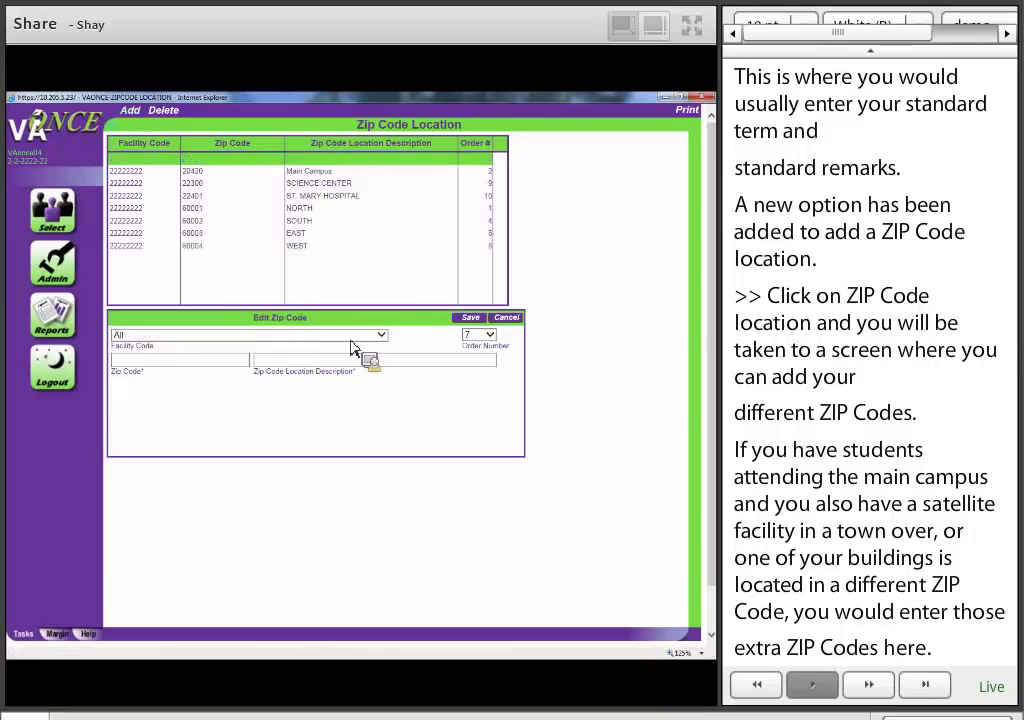
left_click(241, 365)
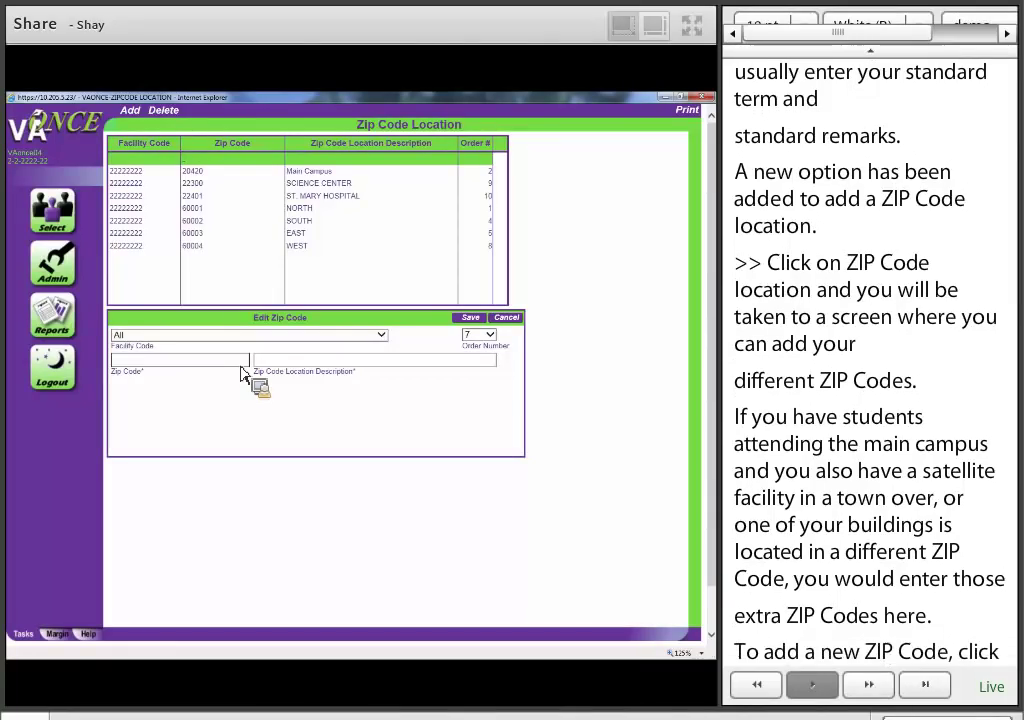
type("22")
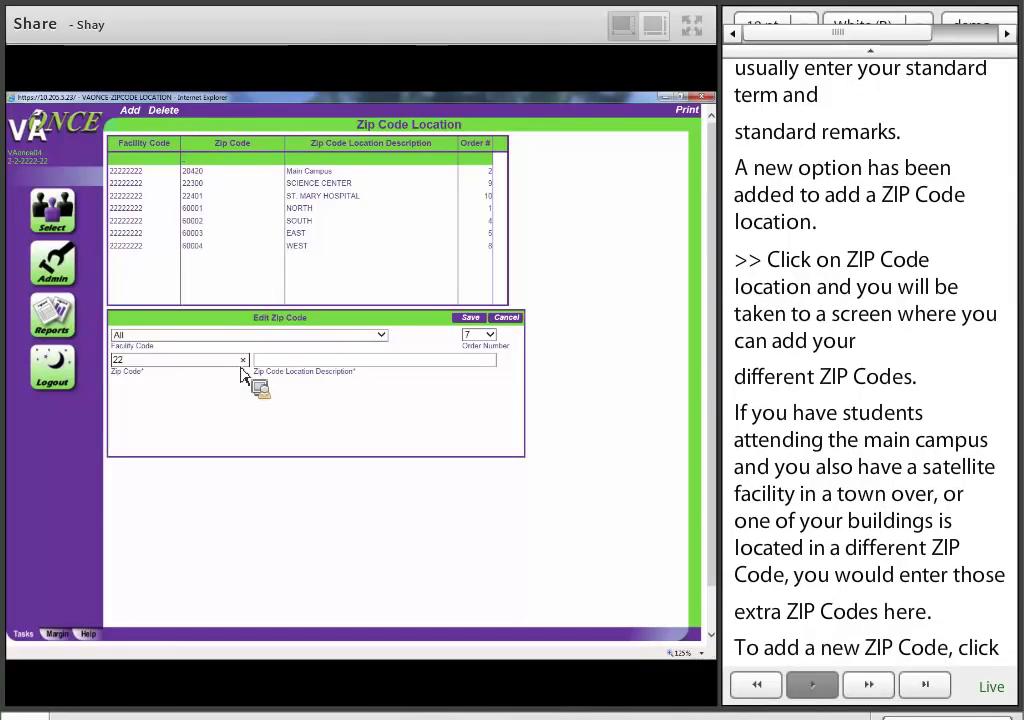
type("322")
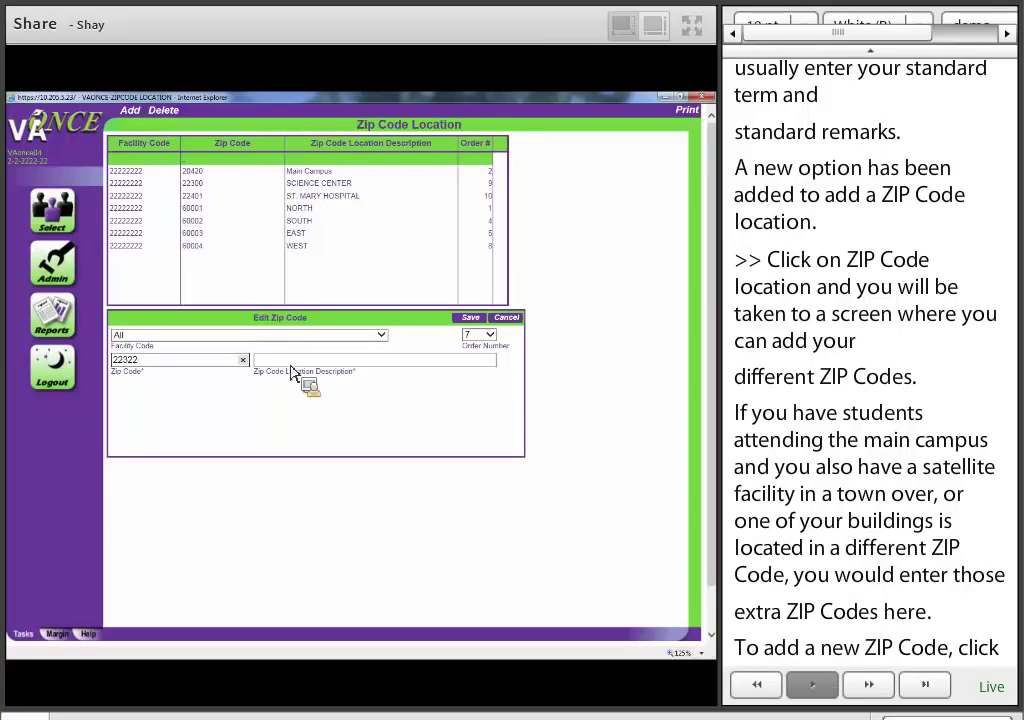
left_click(293, 362)
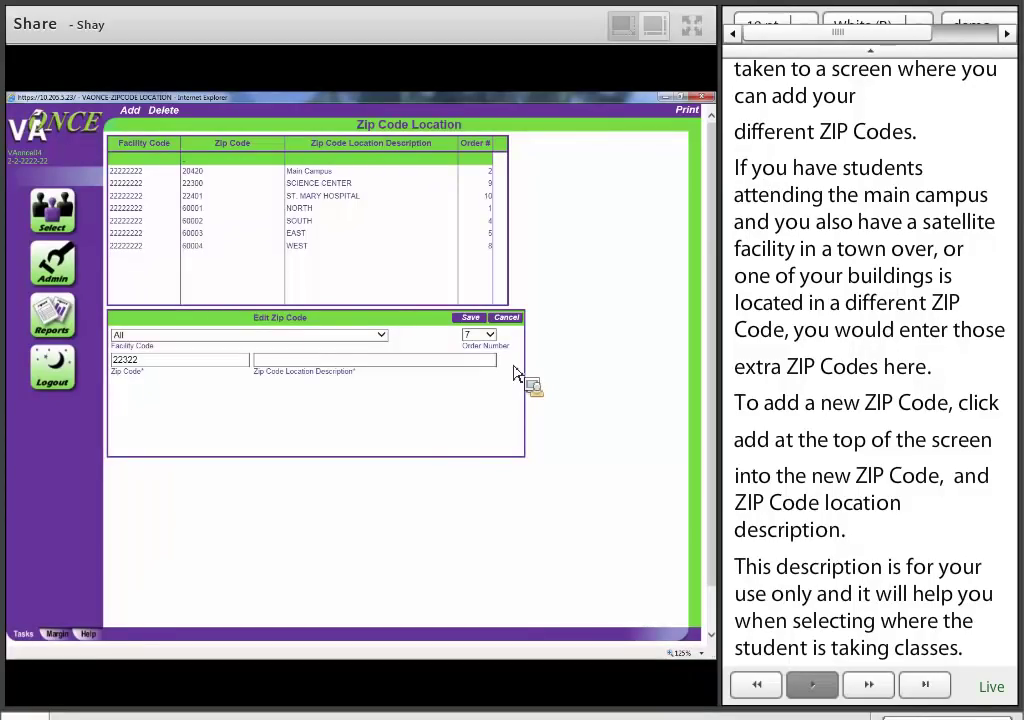
type("Northwest cam")
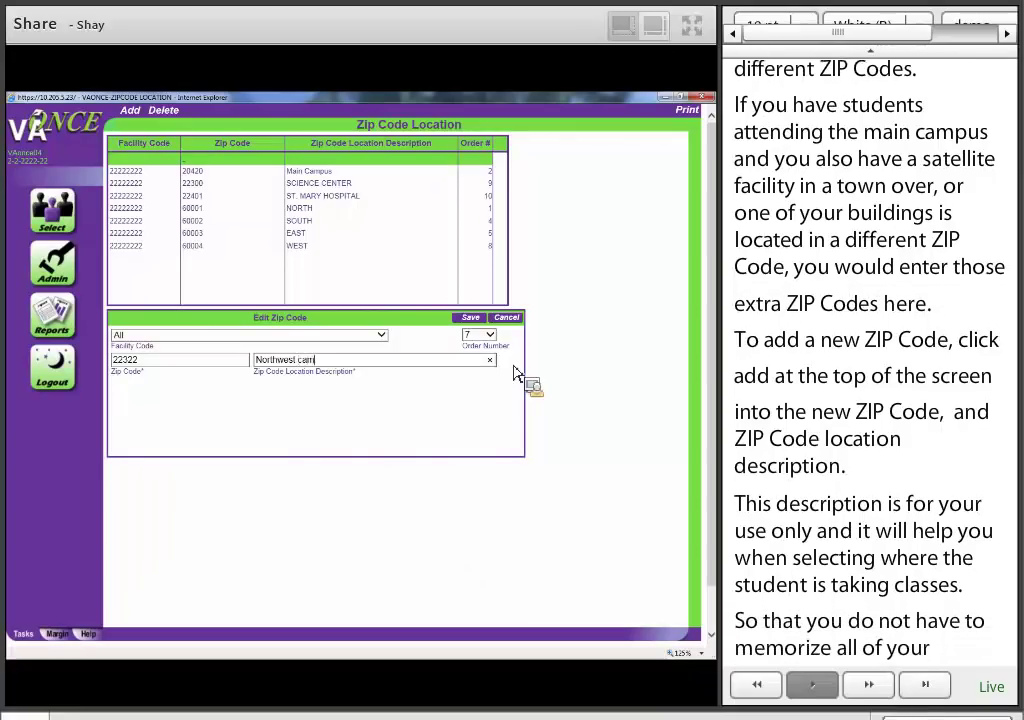
type("pus")
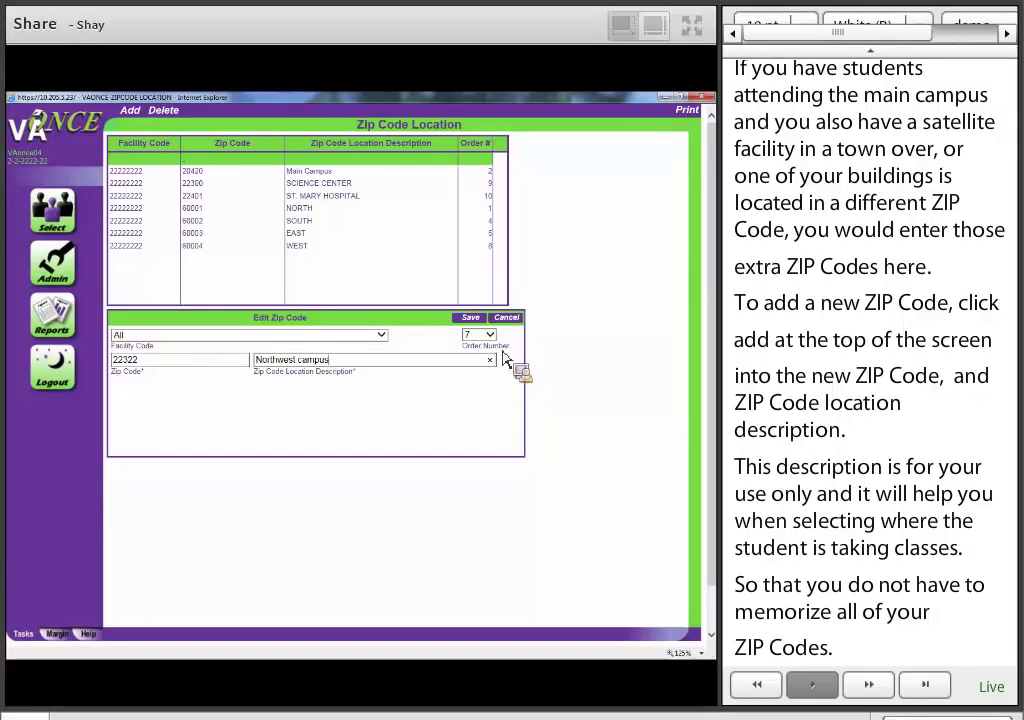
left_click(472, 318)
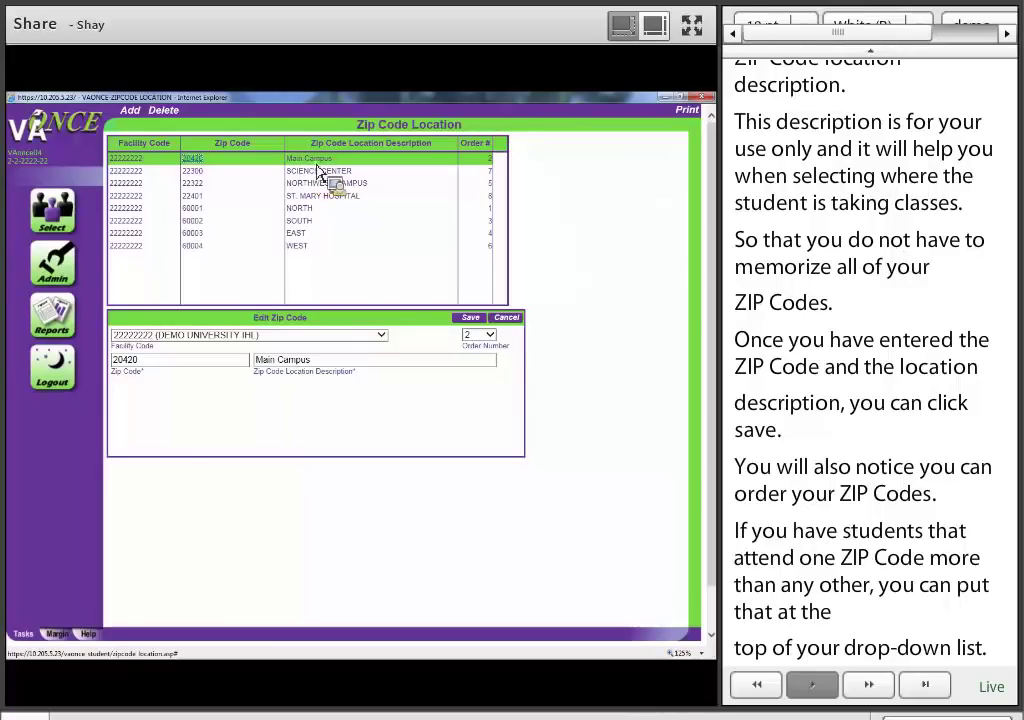
- Set the order number of the Main Campus ZIP code location to 1 and save it
left_click(476, 334)
left_click(473, 330)
left_click(471, 322)
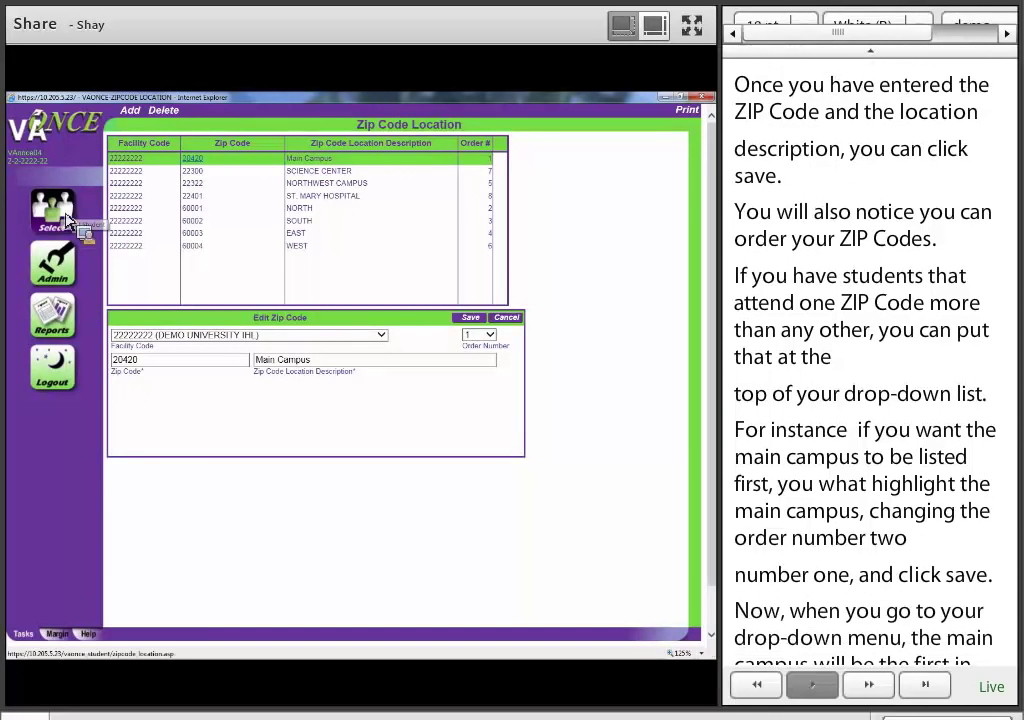
- Search the student list for the one-ZIP test student by last name and open that student's certifications
left_click(66, 220)
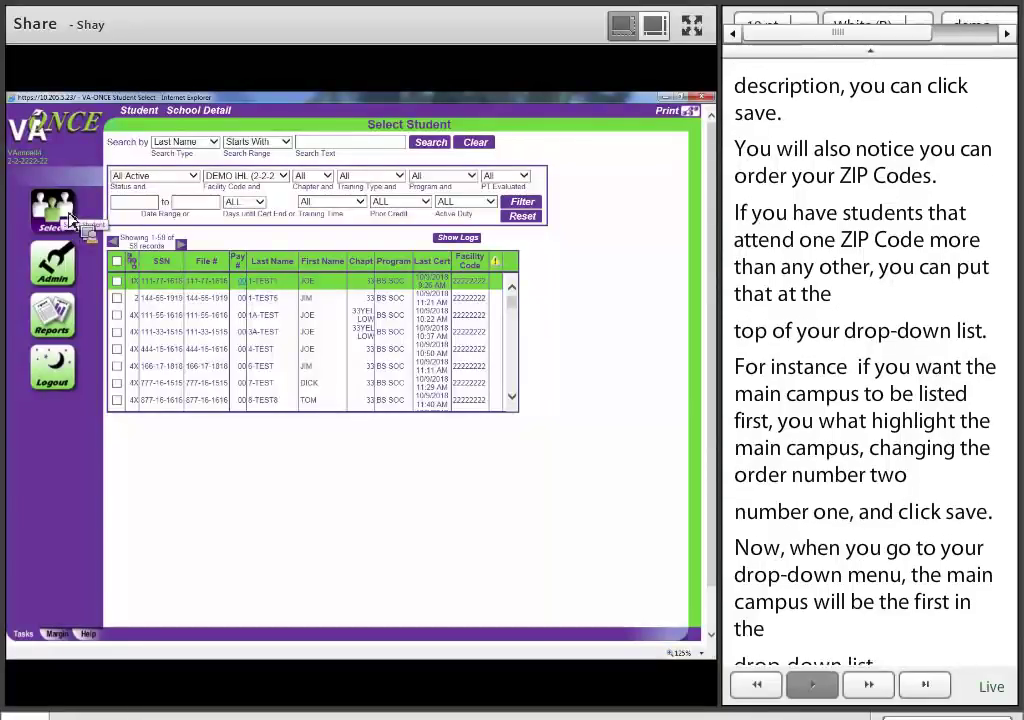
left_click(323, 143)
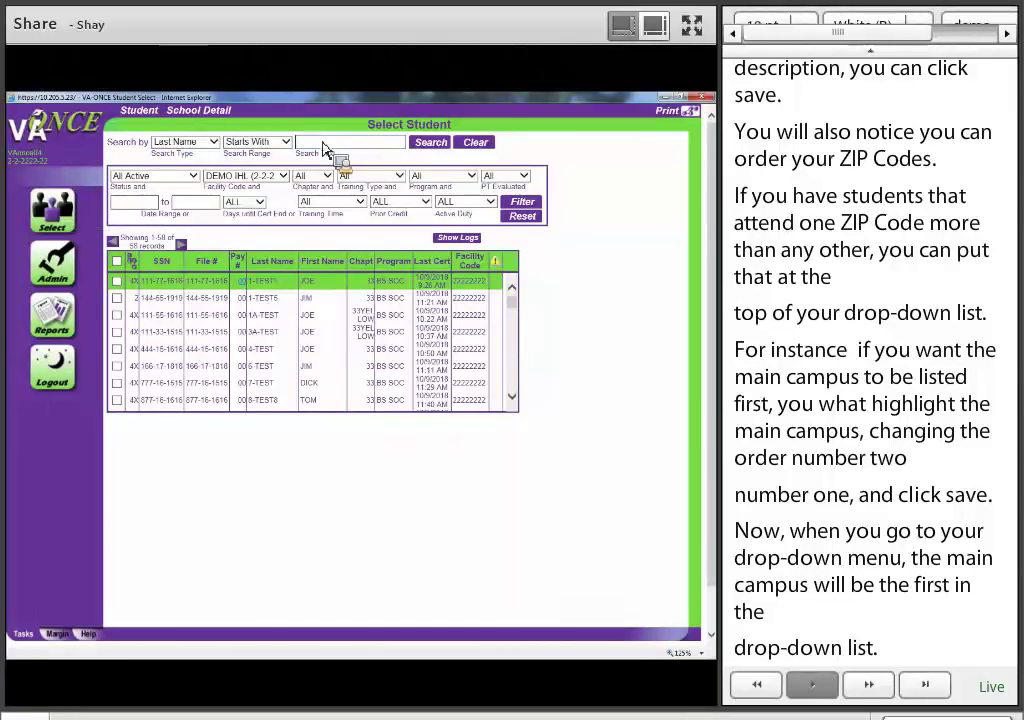
type("ONEZIP")
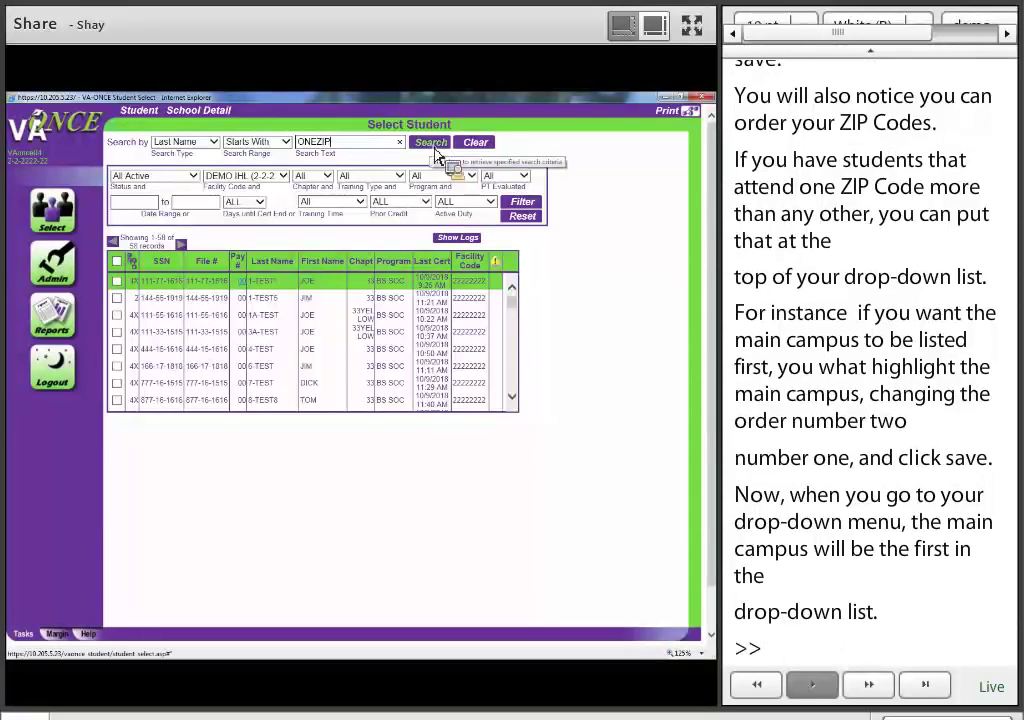
left_click(432, 146)
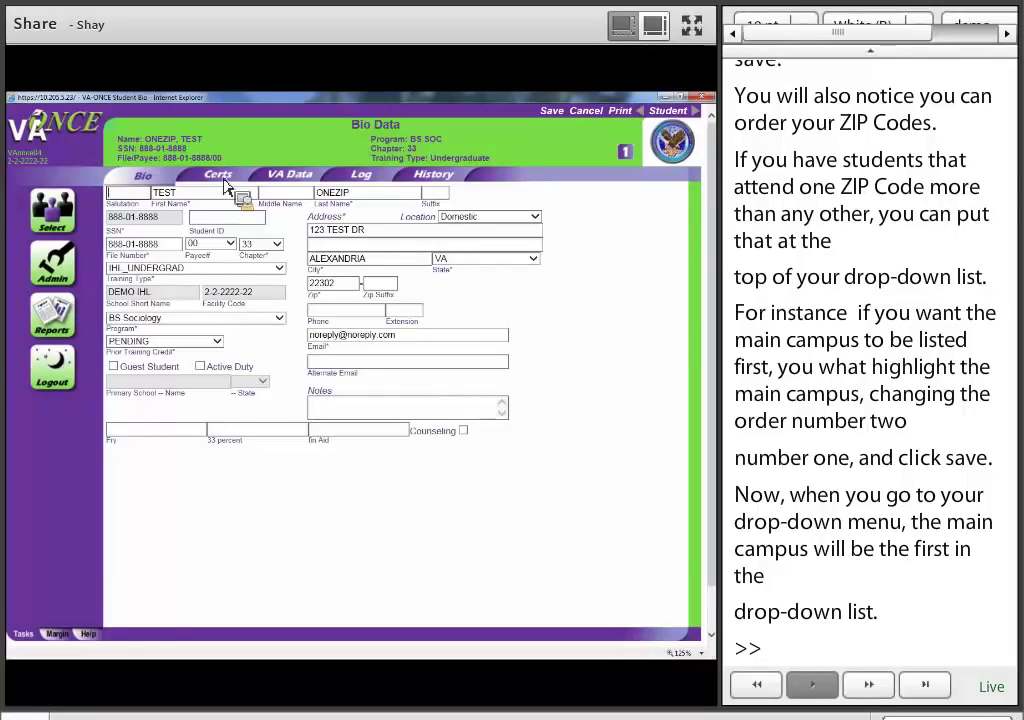
left_click(216, 176)
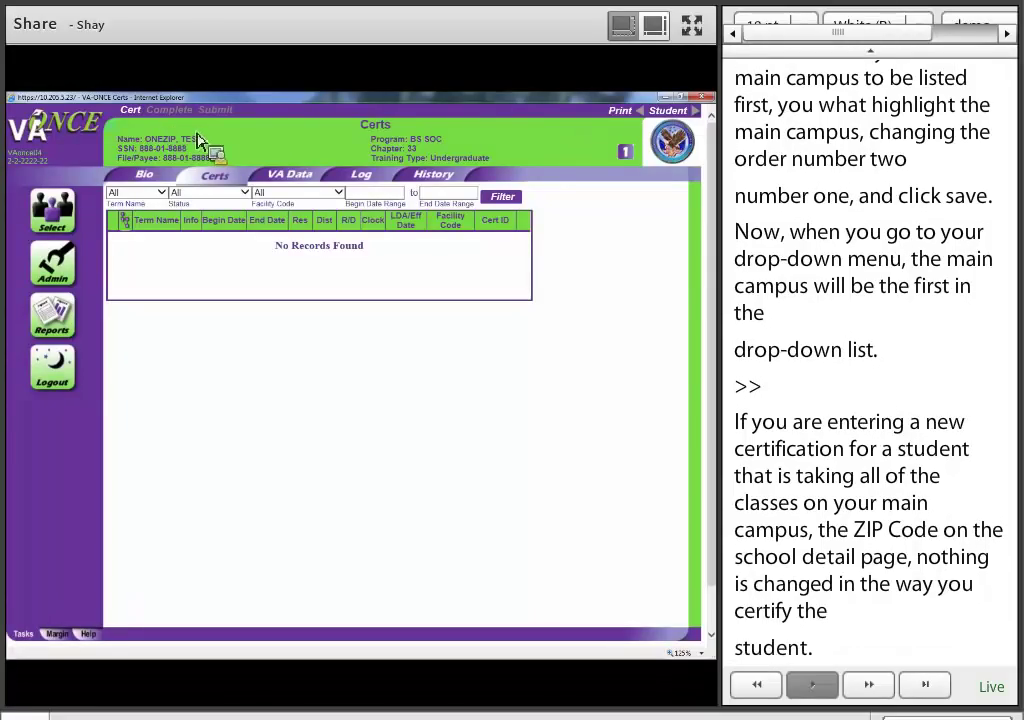
- Create a FALL 18 certification with 12 resident hours, 0 distance hours and 1200.00 tuition and fees, and submit the selected term
left_click(137, 132)
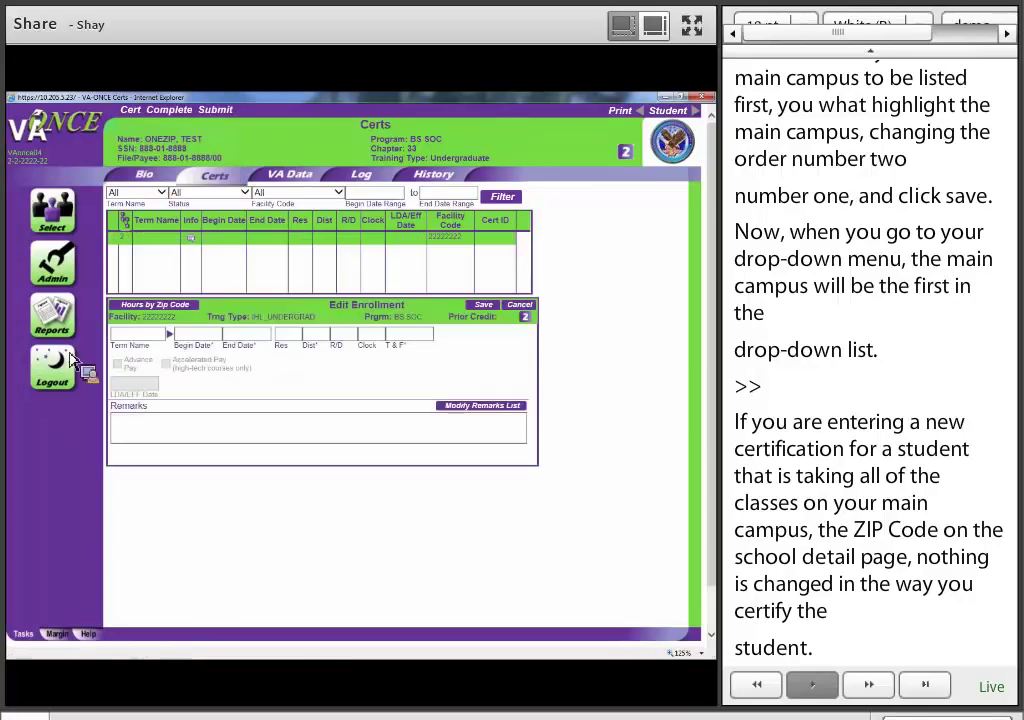
left_click(169, 333)
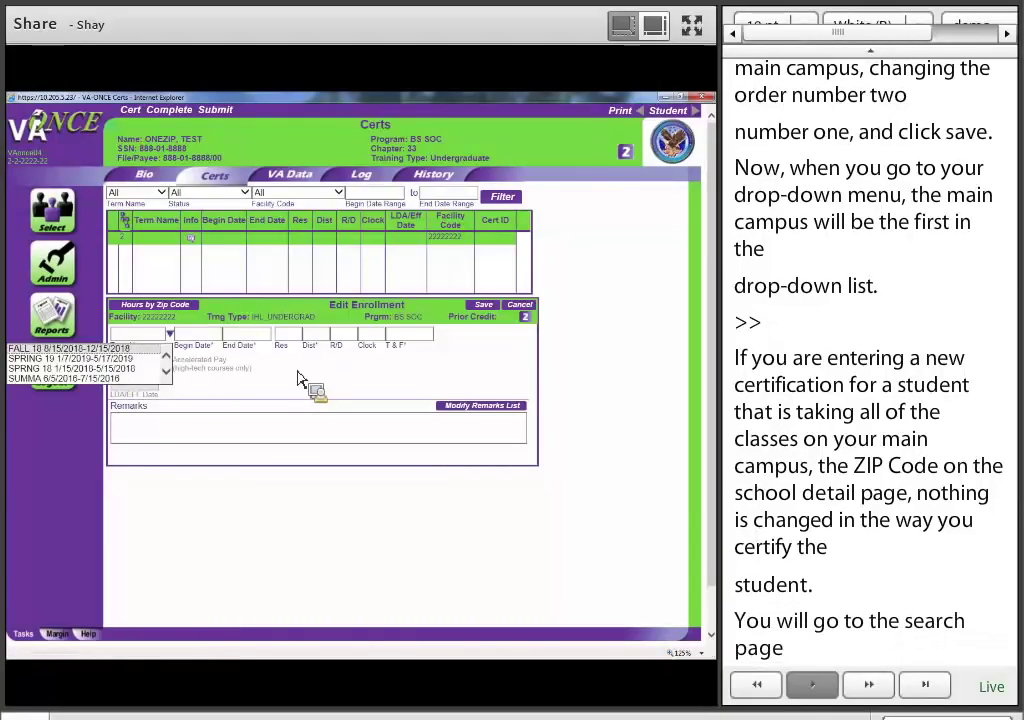
key("Return")
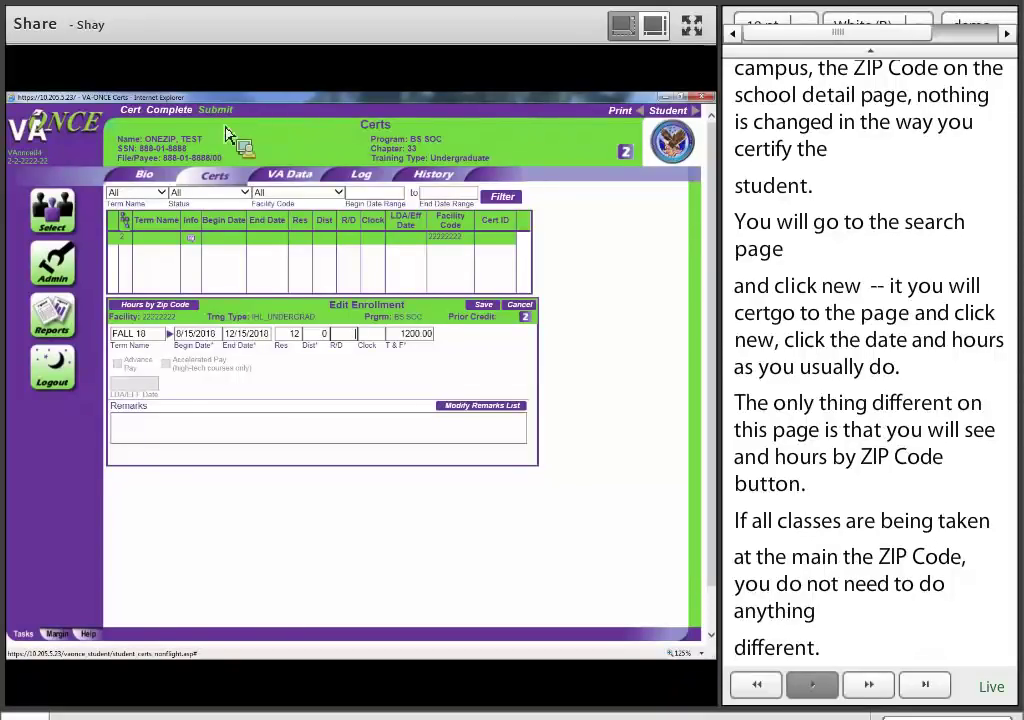
left_click(220, 112)
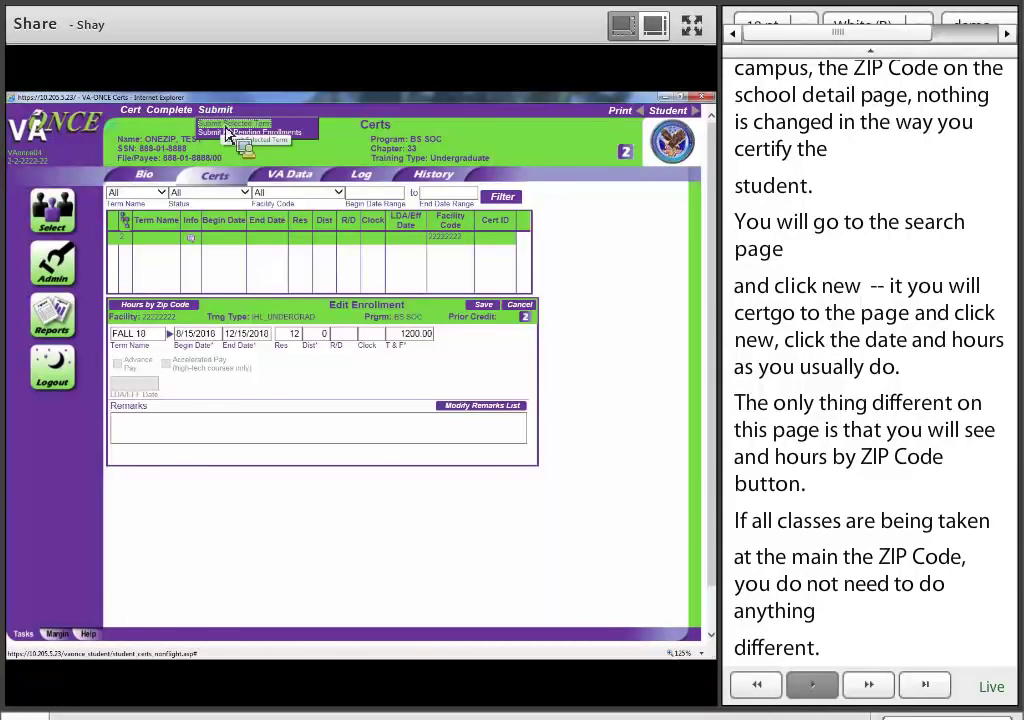
left_click(226, 125)
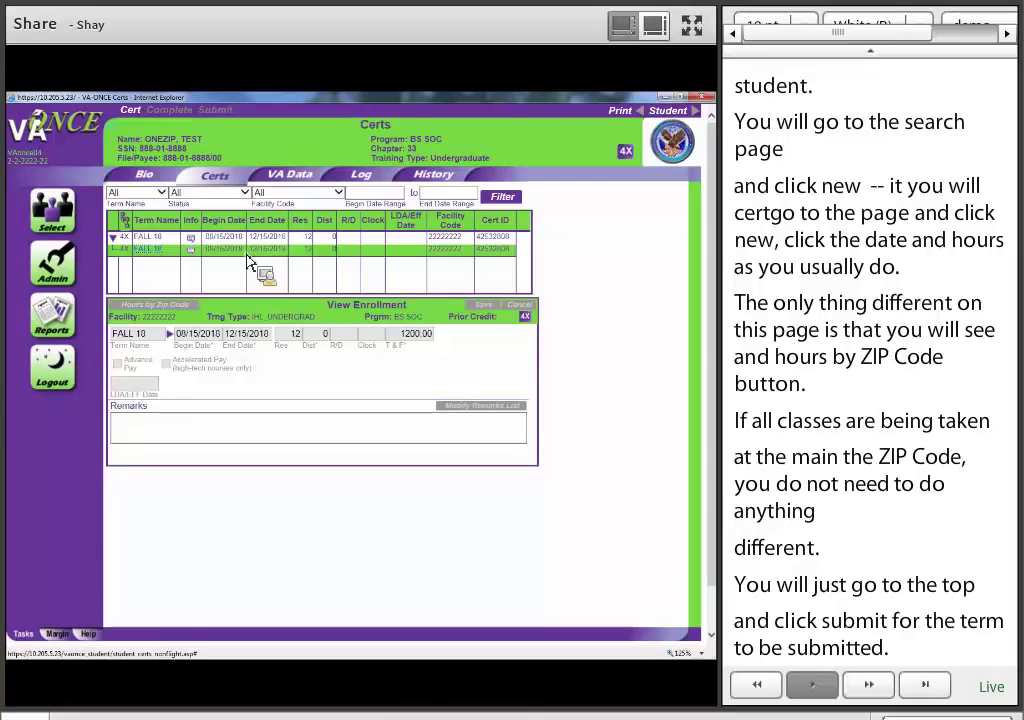
- Open the print view of the selected certification and examine its total hours line, the hours by ZIP code and the school information
left_click(619, 138)
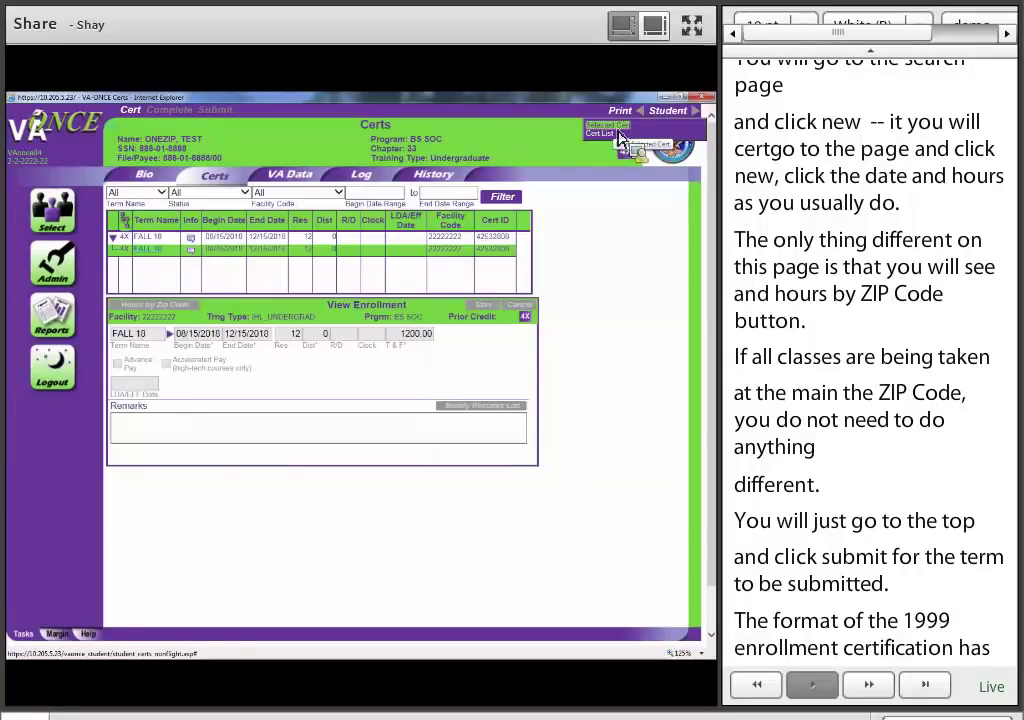
left_click(618, 133)
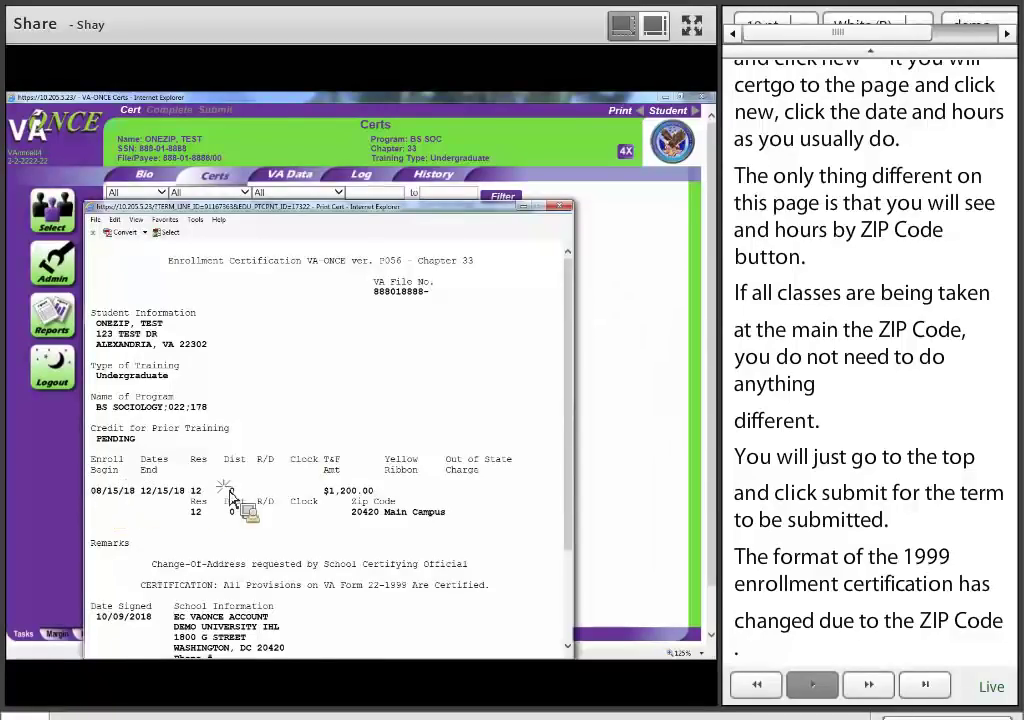
left_click_drag(91, 491, 285, 491)
left_click(91, 491)
left_click(440, 498)
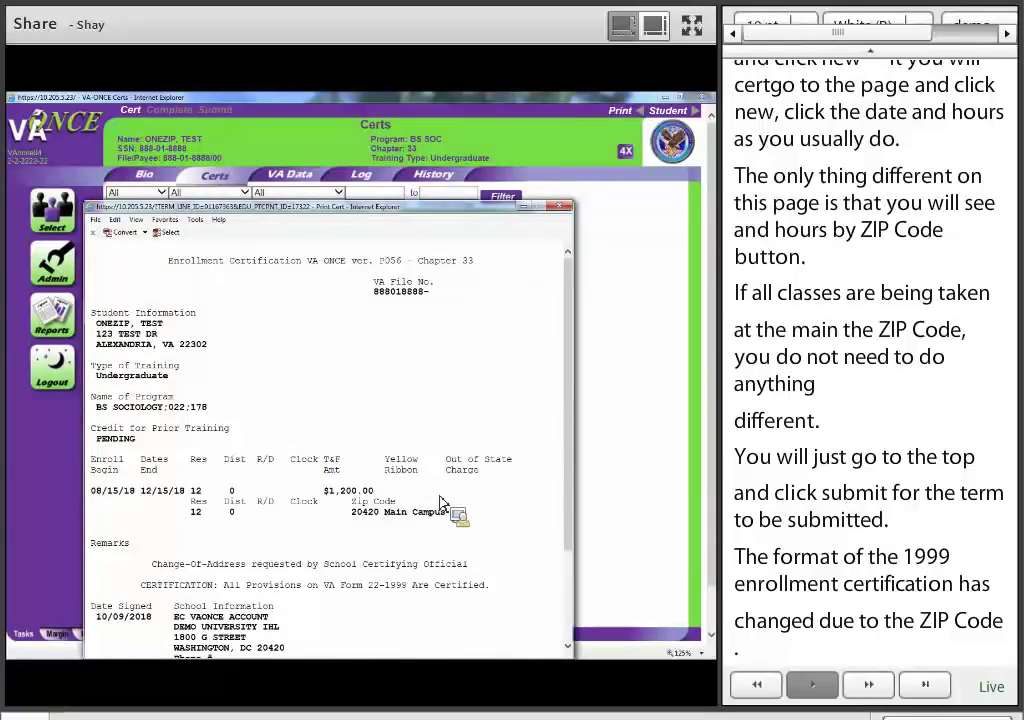
left_click_drag(91, 491, 440, 498)
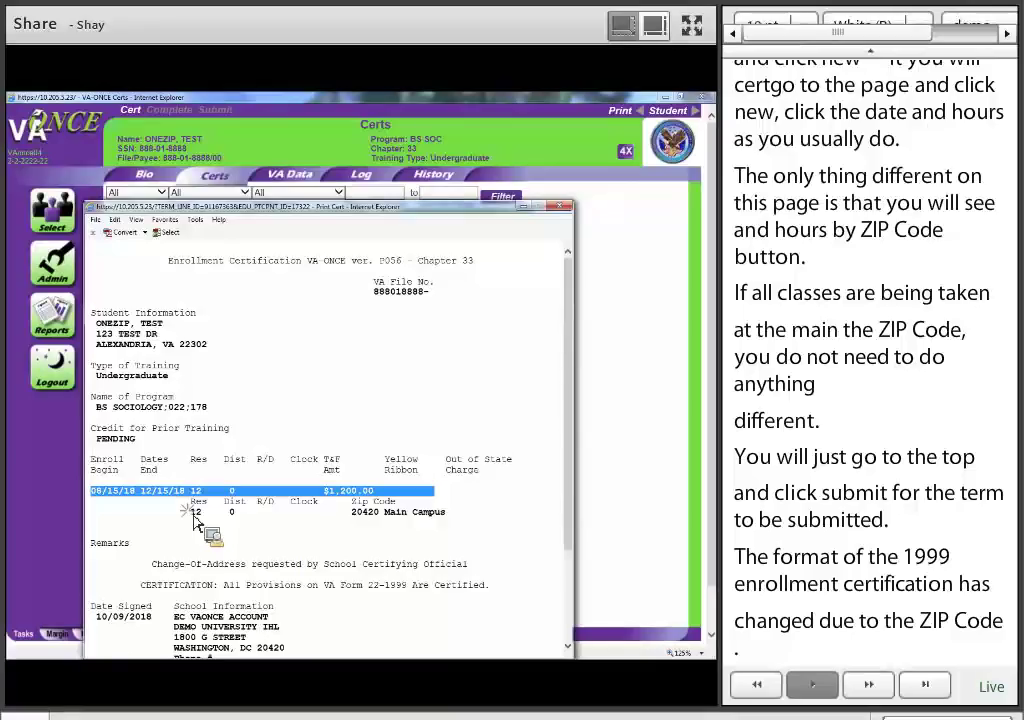
left_click(330, 523)
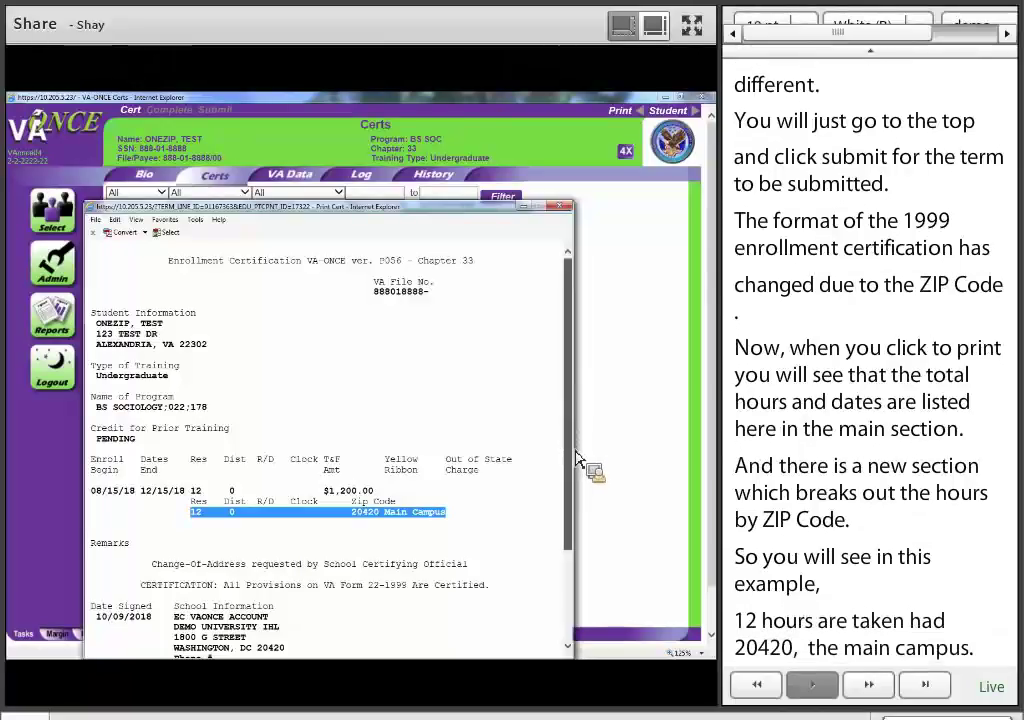
scroll(578, 459, "down", 1)
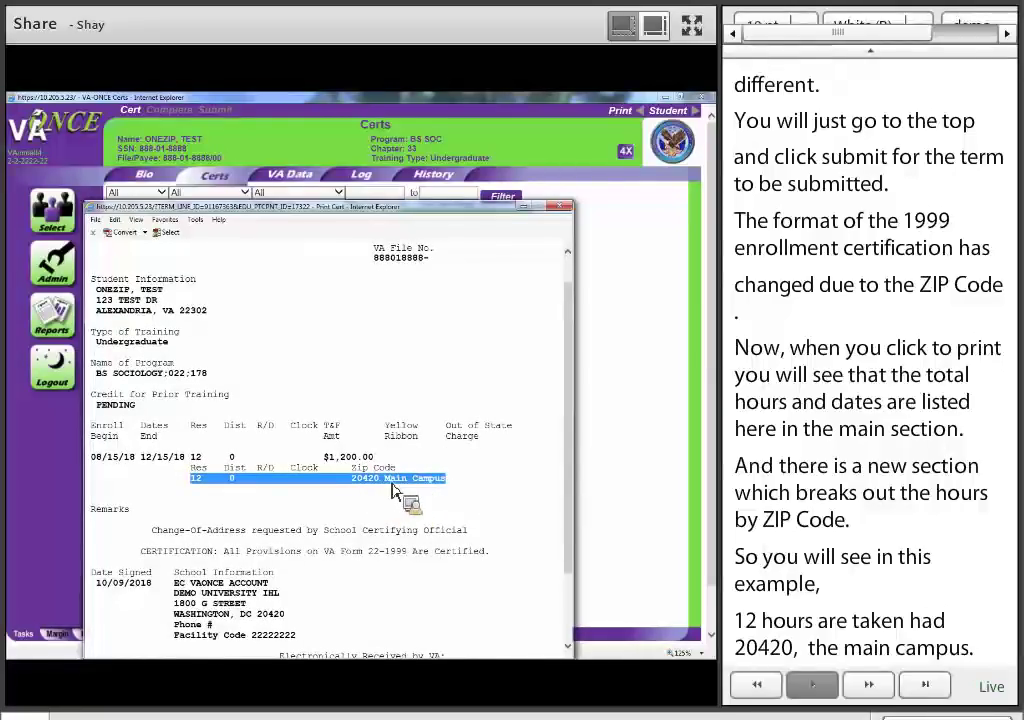
left_click(258, 617)
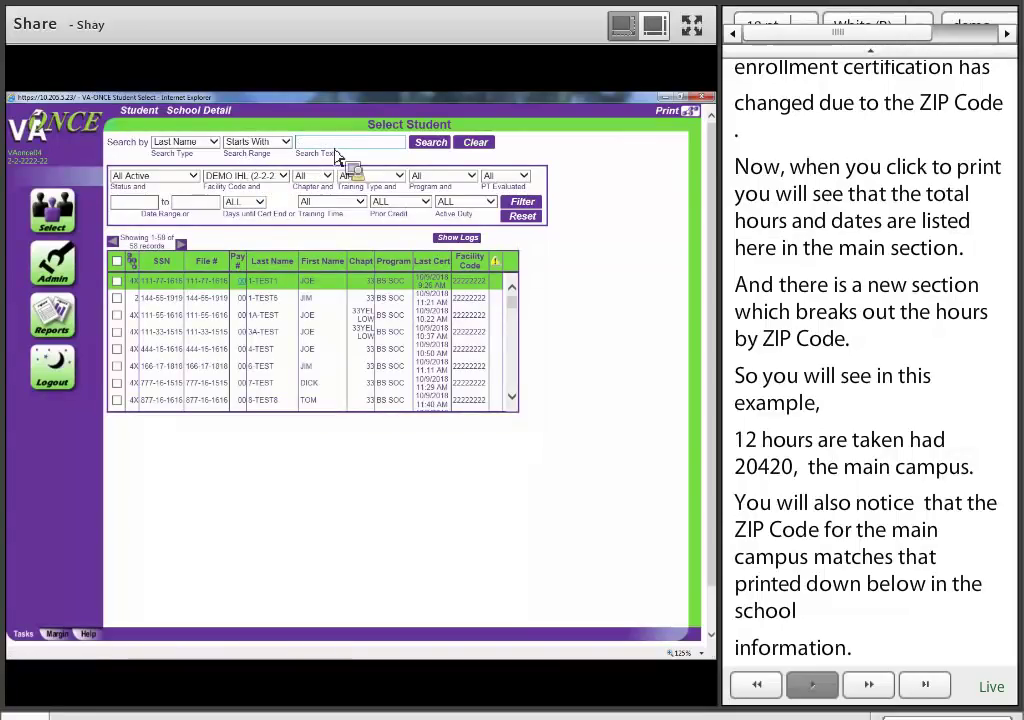
- Search the student list for last names that contain "ZIP"
left_click(286, 142)
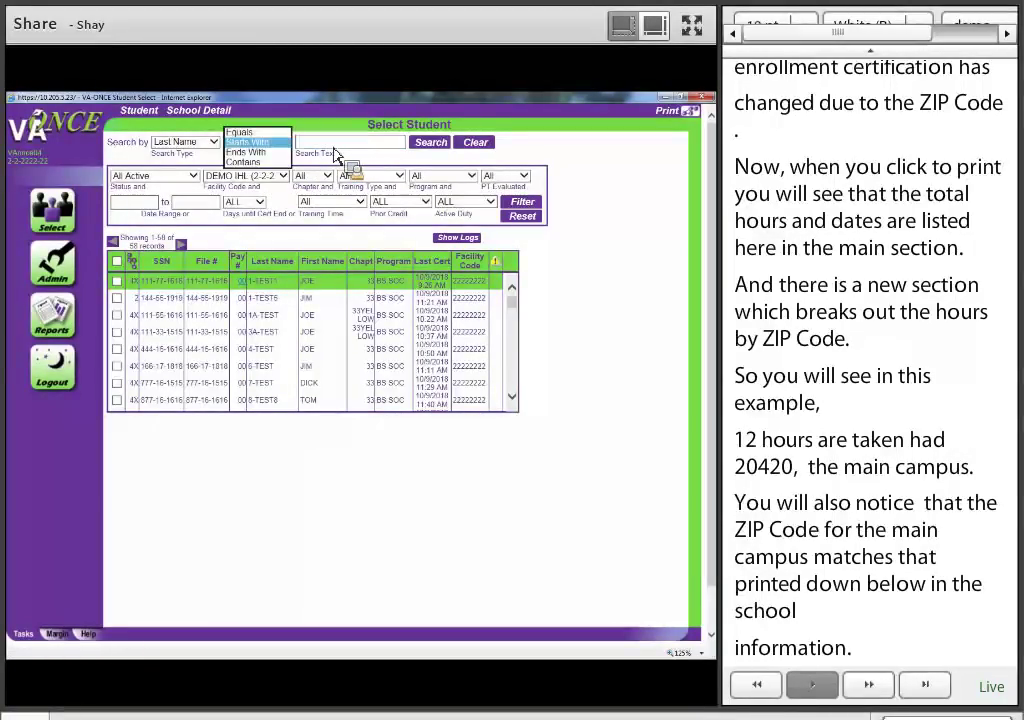
left_click(243, 162)
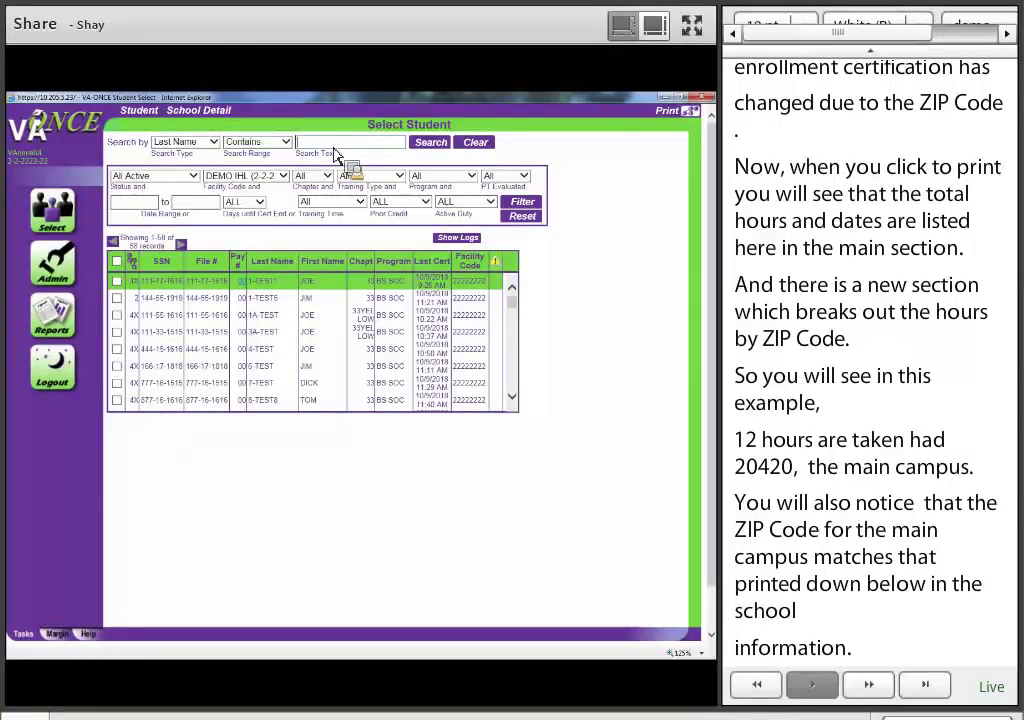
type("ZIP")
key("Return")
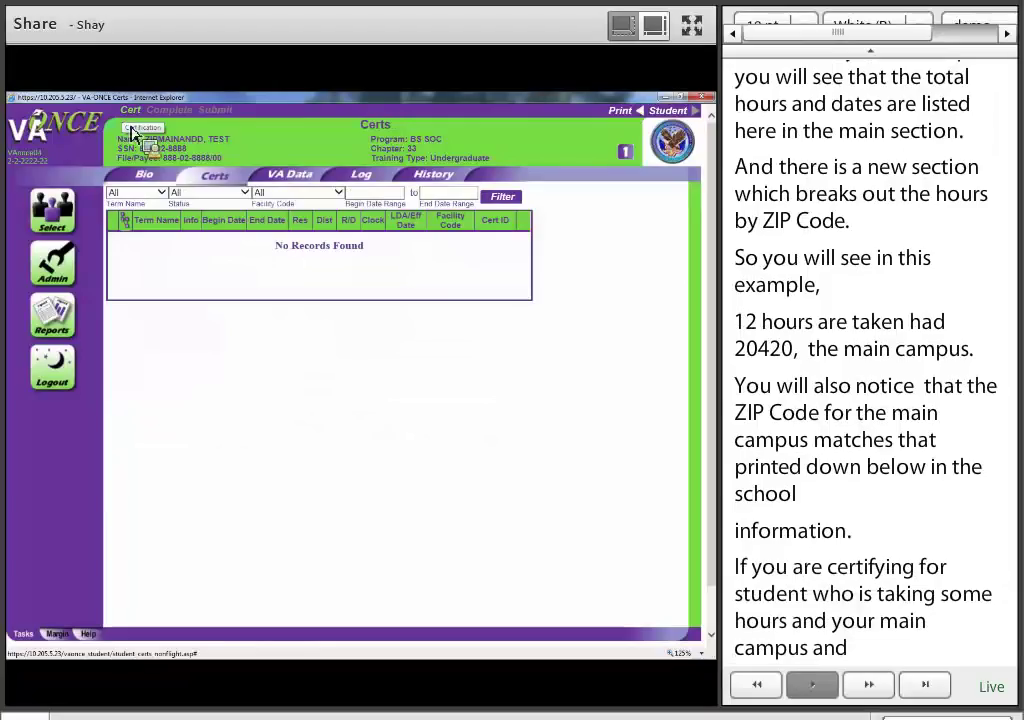
- Create and submit a FALL 18 certification with 6 resident and 6 distance hours, and check the distance hours' ZIP code in its print view
left_click(133, 132)
left_click(134, 131)
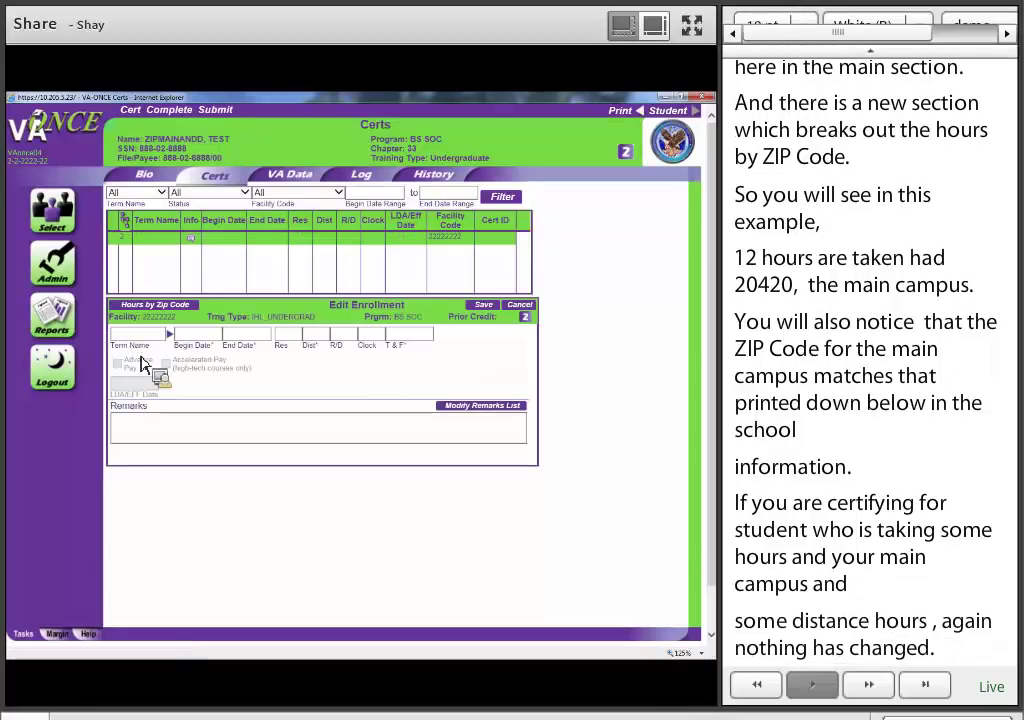
left_click(170, 334)
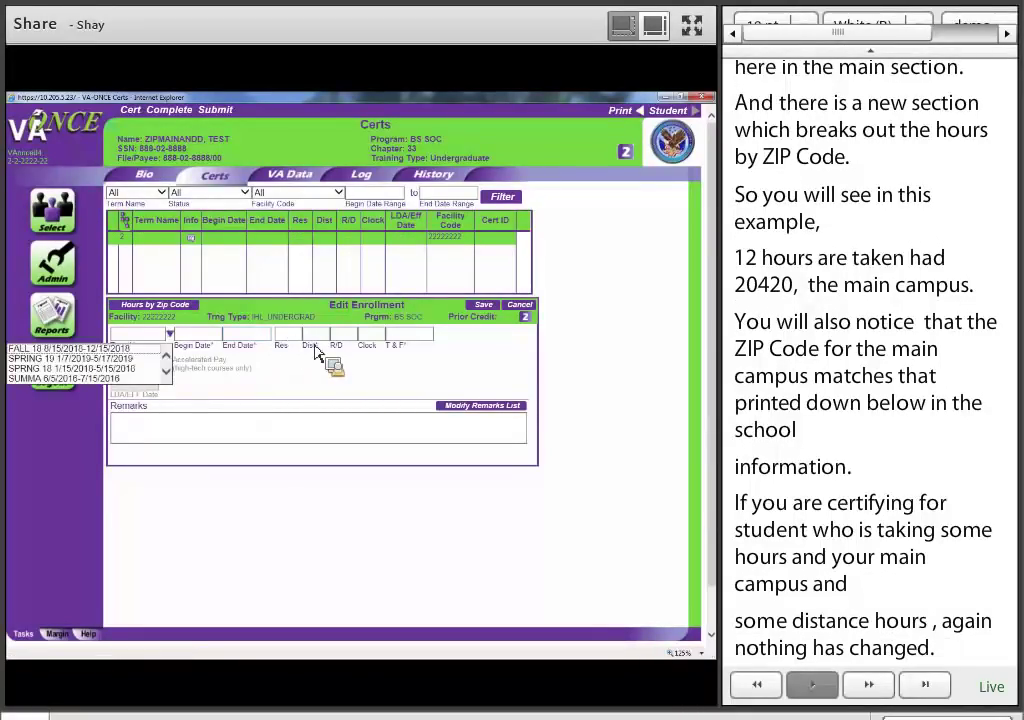
key("Return")
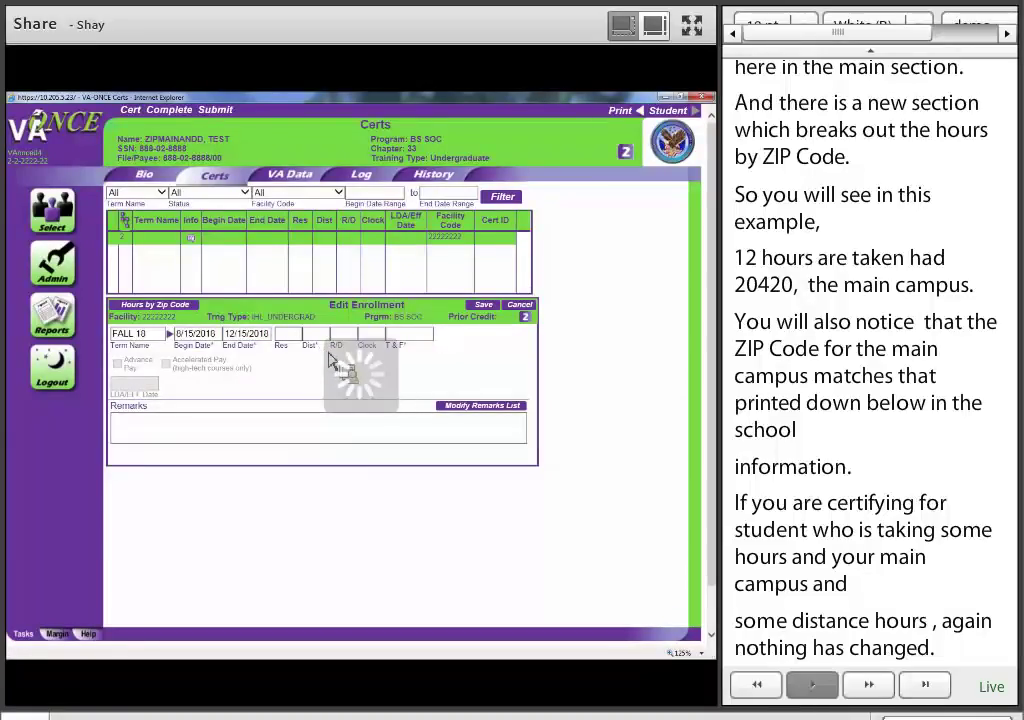
type("6")
key("Tab")
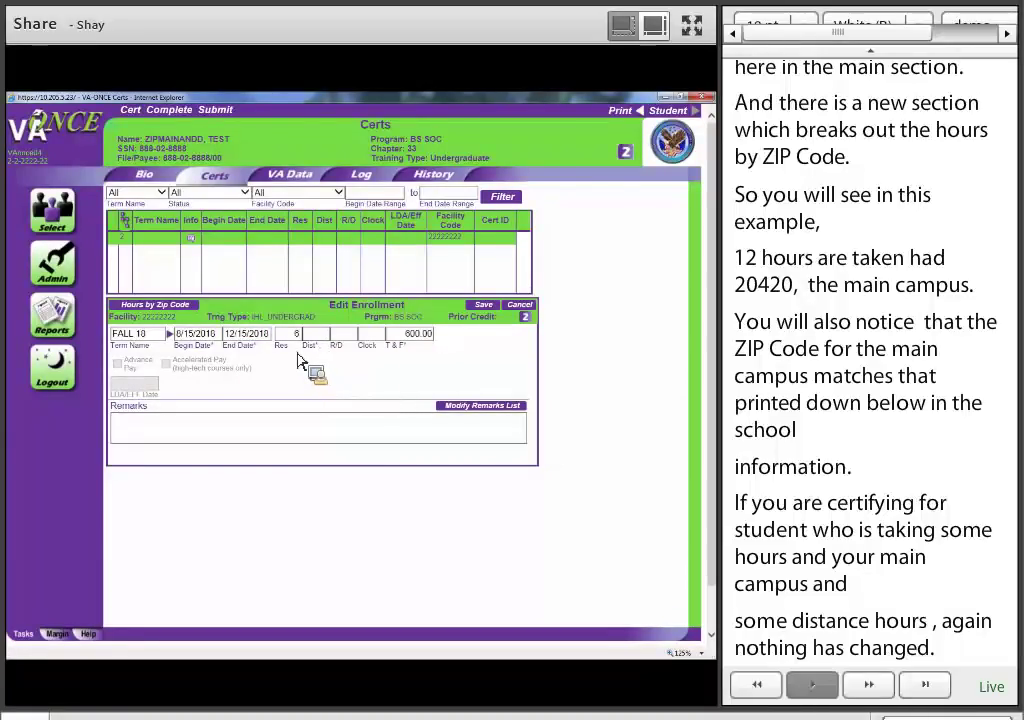
type("6")
key("Tab")
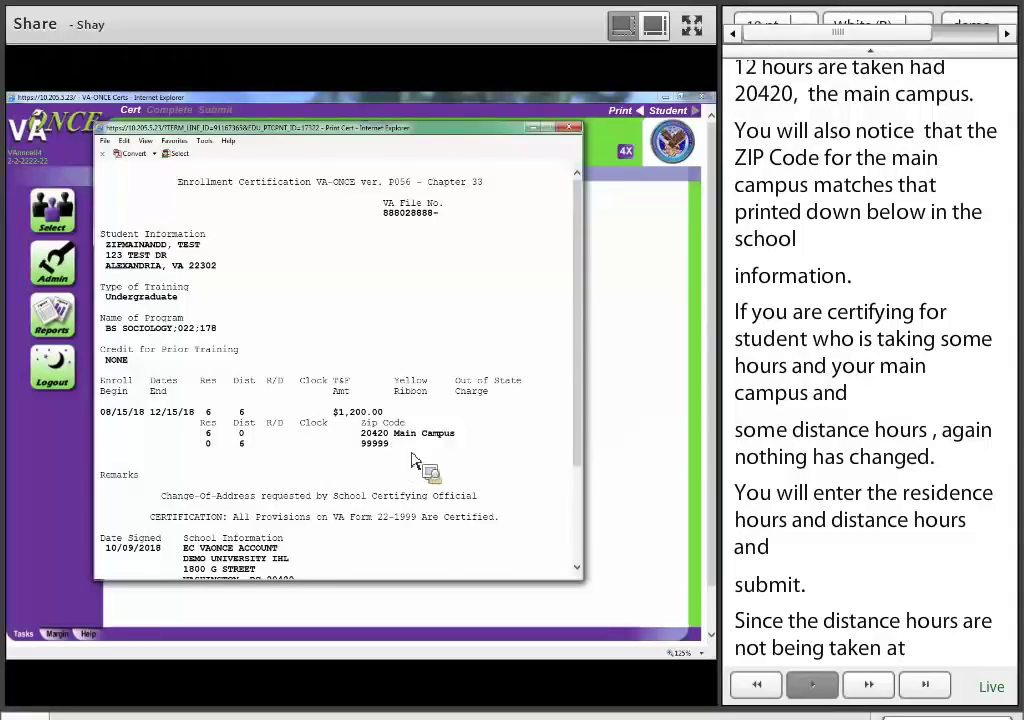
left_click_drag(361, 444, 389, 444)
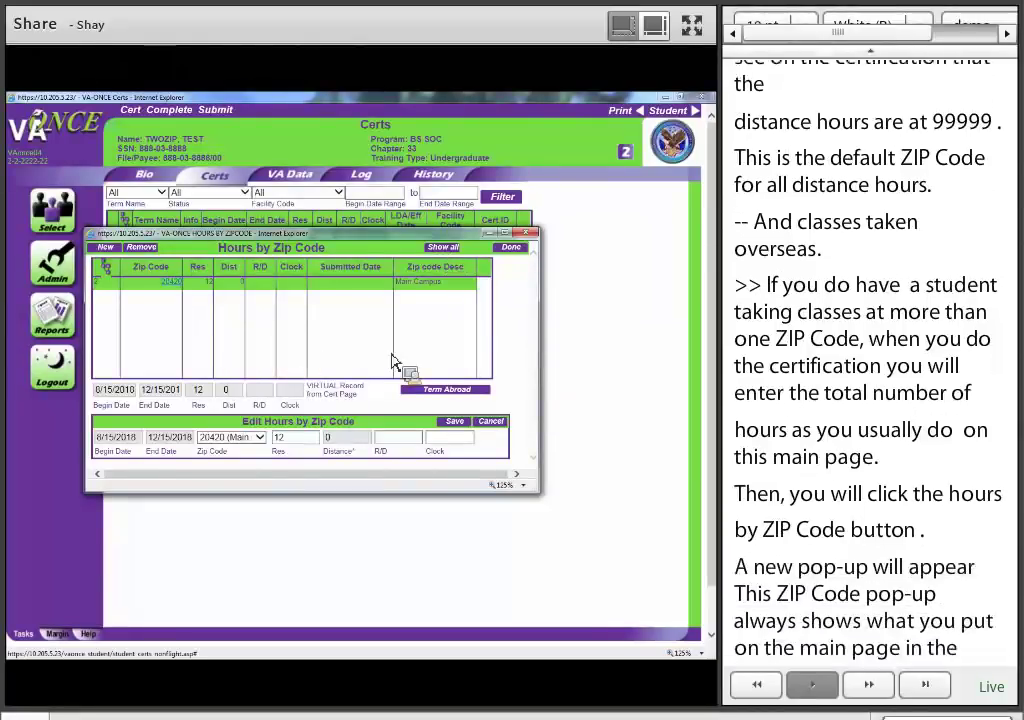
- Split the certification's resident hours by ZIP code into 6 at 20420 (Main Campus) and 6 at 22300 (SCIENCE CENTER)
left_click_drag(392, 233, 457, 250)
left_click_drag(526, 367, 545, 366)
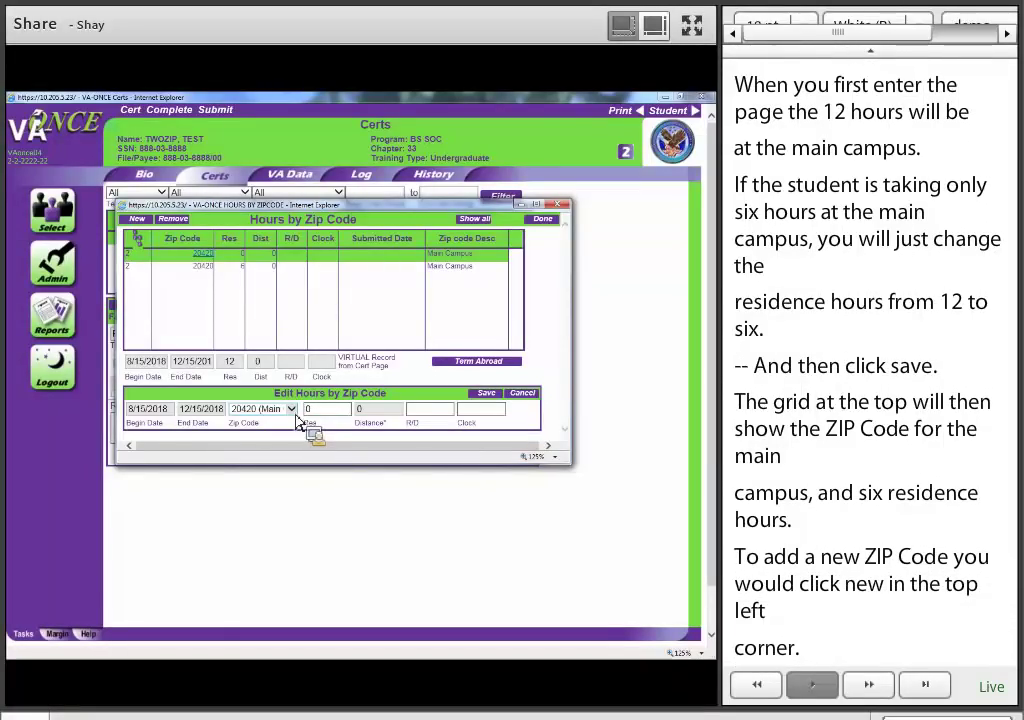
left_click(272, 409)
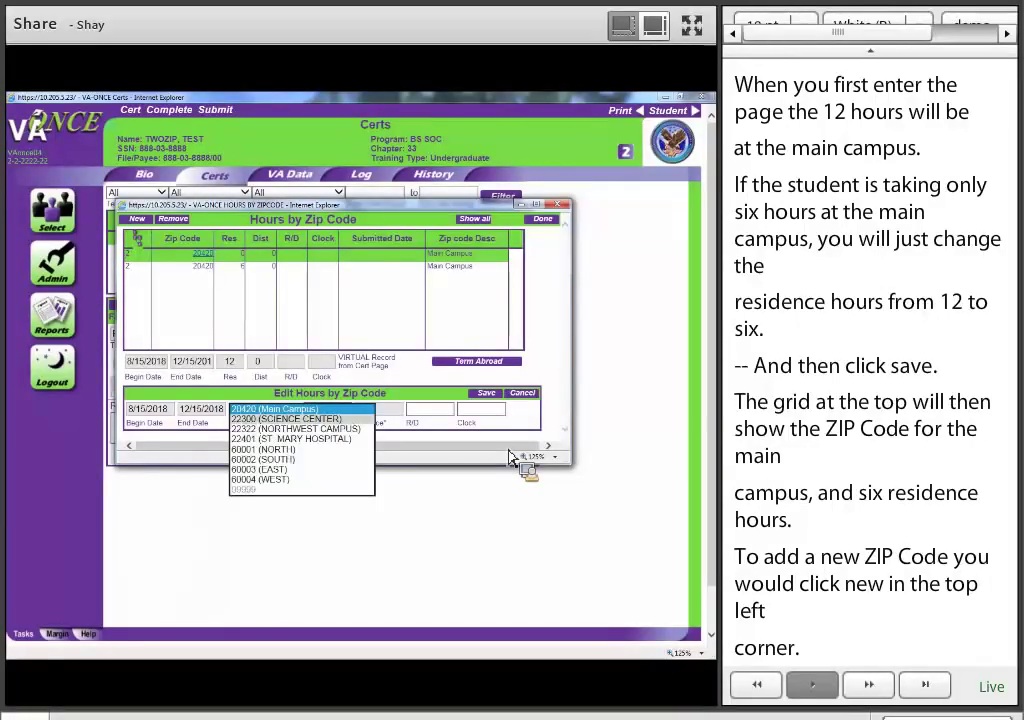
key("Down")
key("Tab")
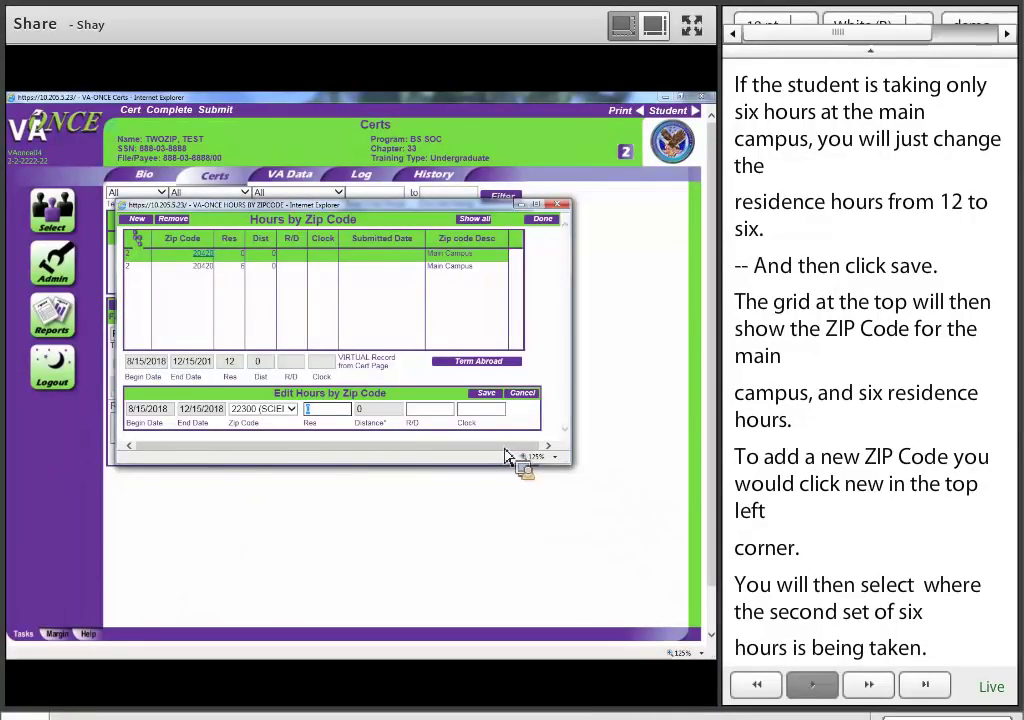
type("6")
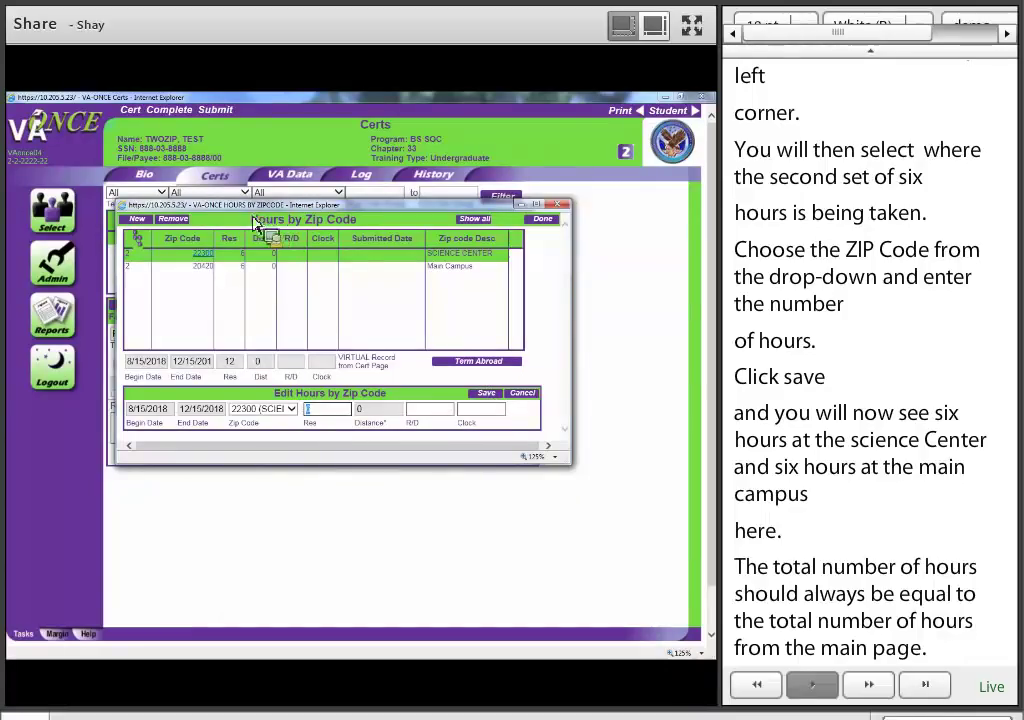
key("Tab")
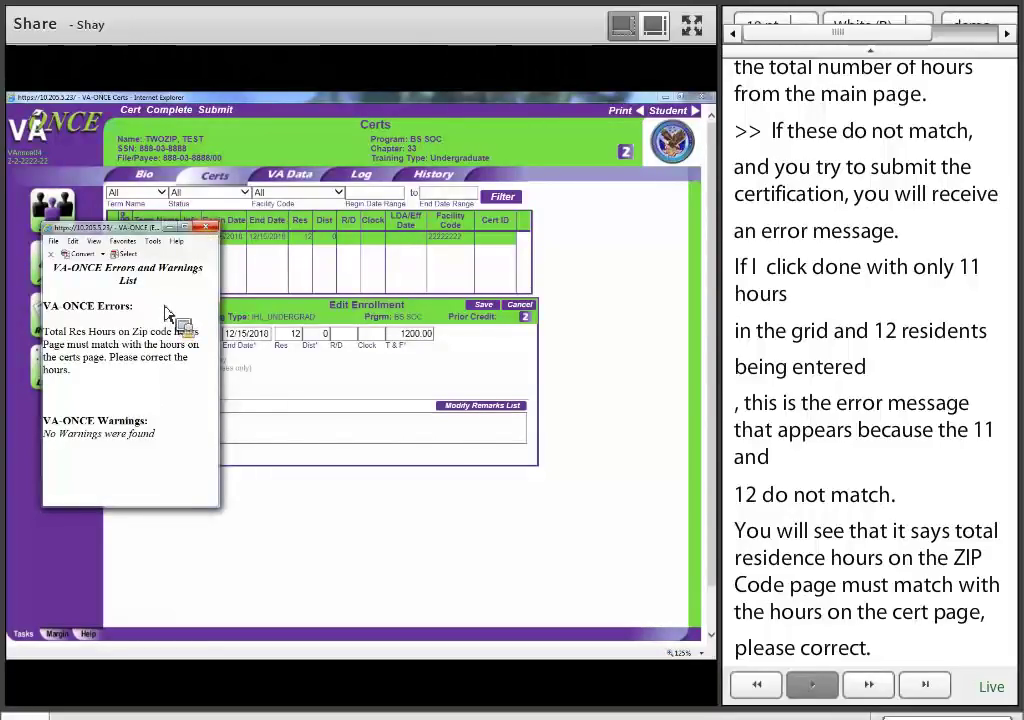
- Close the errors list, set the 22300 (SCIENCE CENTER) resident hours to 6 in the hours by ZIP code, and save the entry
left_click(207, 227)
left_click(282, 446)
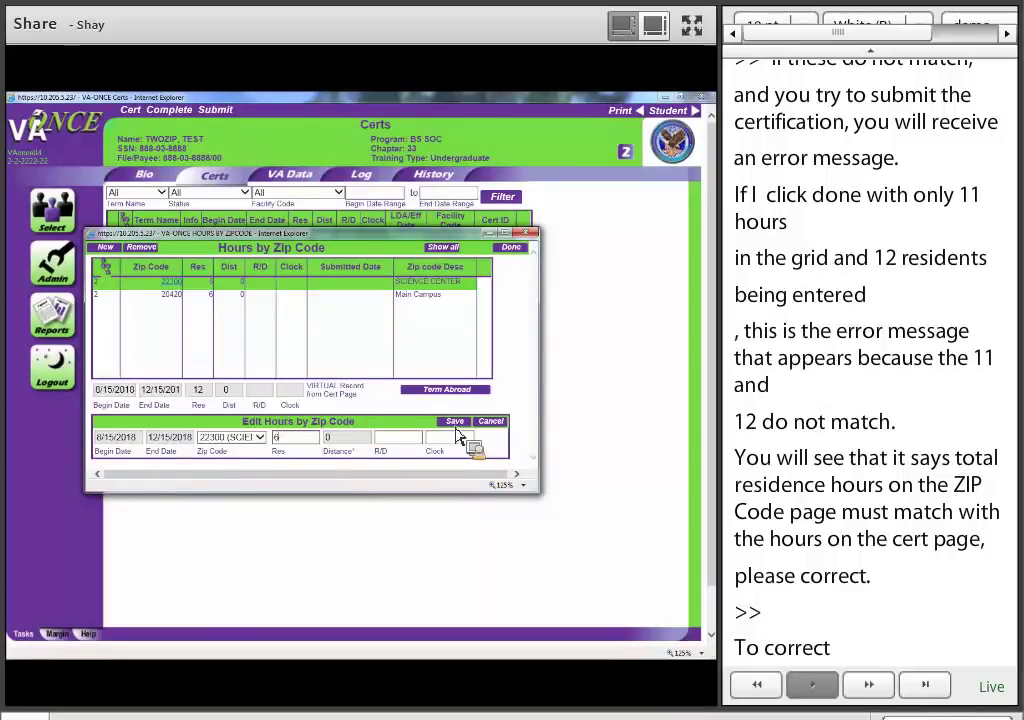
left_click(455, 424)
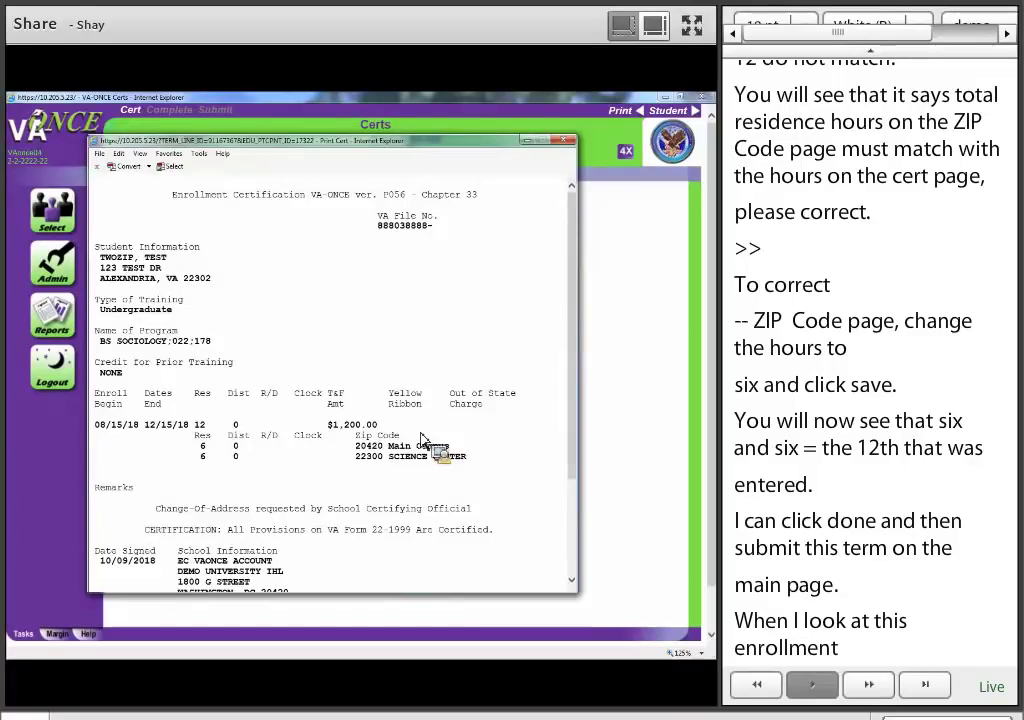
- Examine the term total line and the Main Campus and SCIENCE CENTER hours lines in the printed certification, and close the print view
left_click_drag(95, 425, 504, 425)
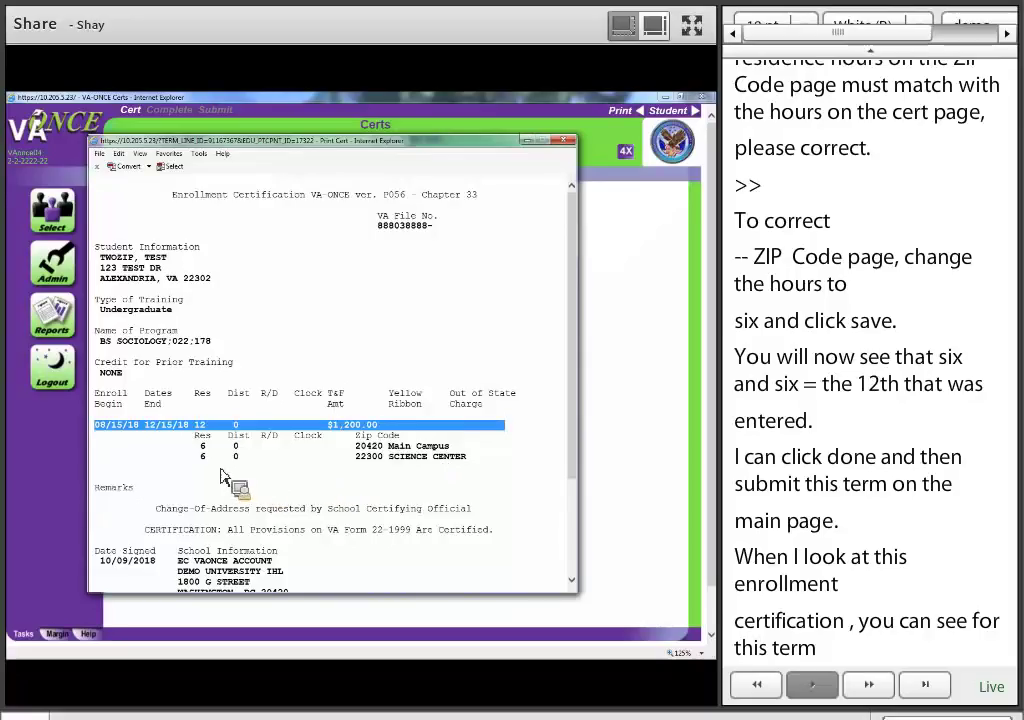
mouse_move(200, 446)
left_mouse_down()
mouse_move(183, 446)
mouse_move(450, 446)
left_mouse_up()
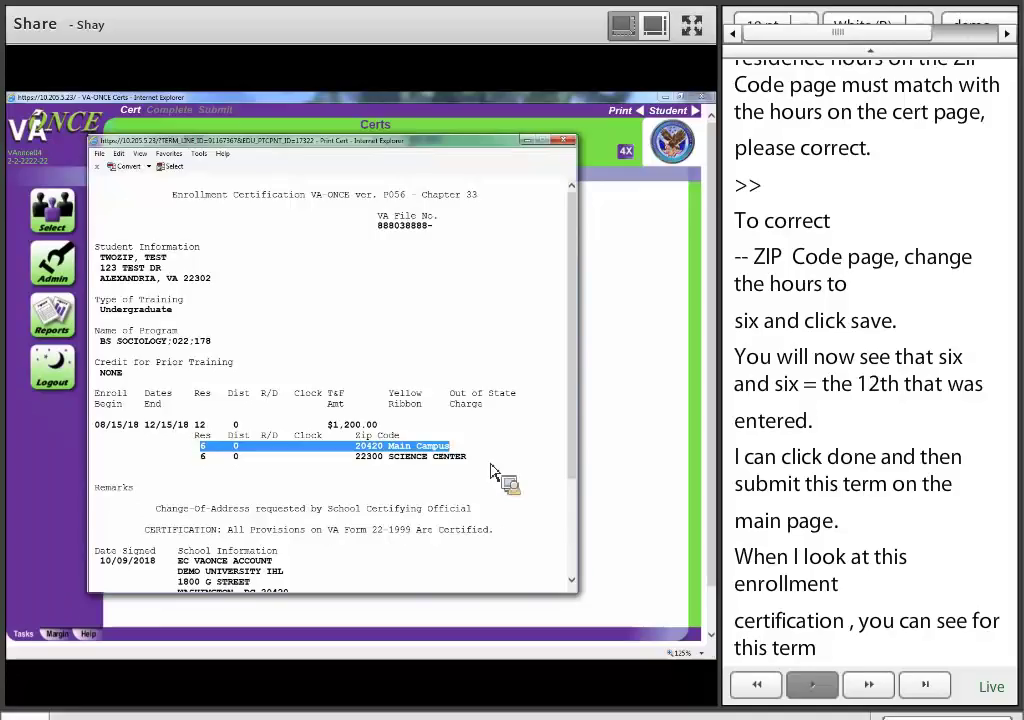
left_click_drag(200, 456, 467, 456)
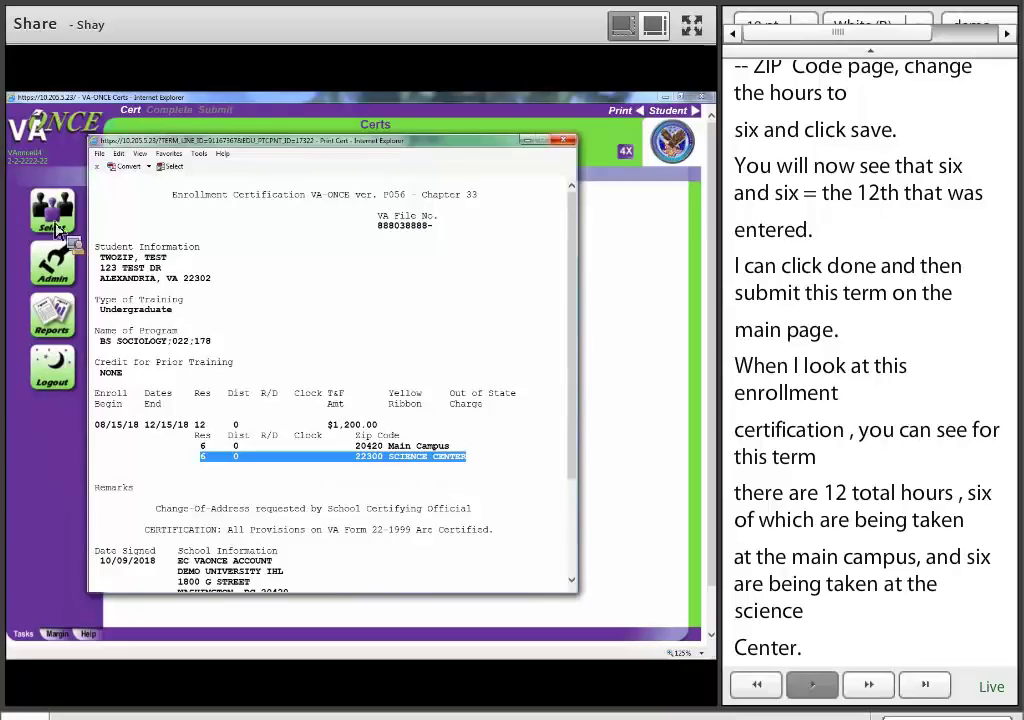
left_click(563, 140)
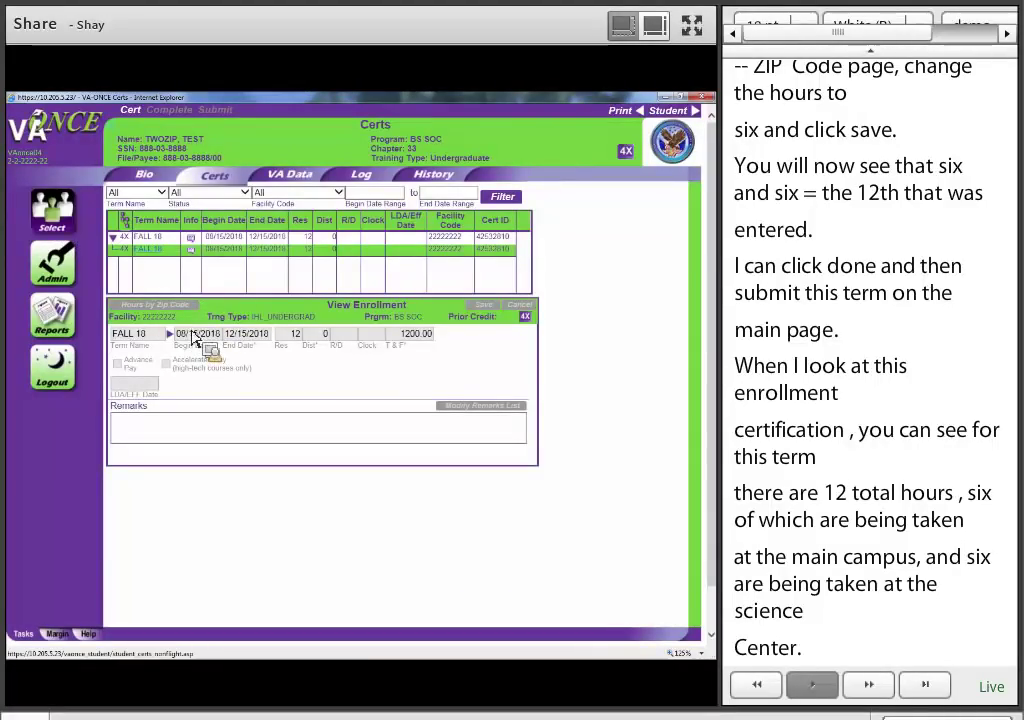
- Return to the student list and open the certifications of the test student who is studying abroad
left_click(52, 214)
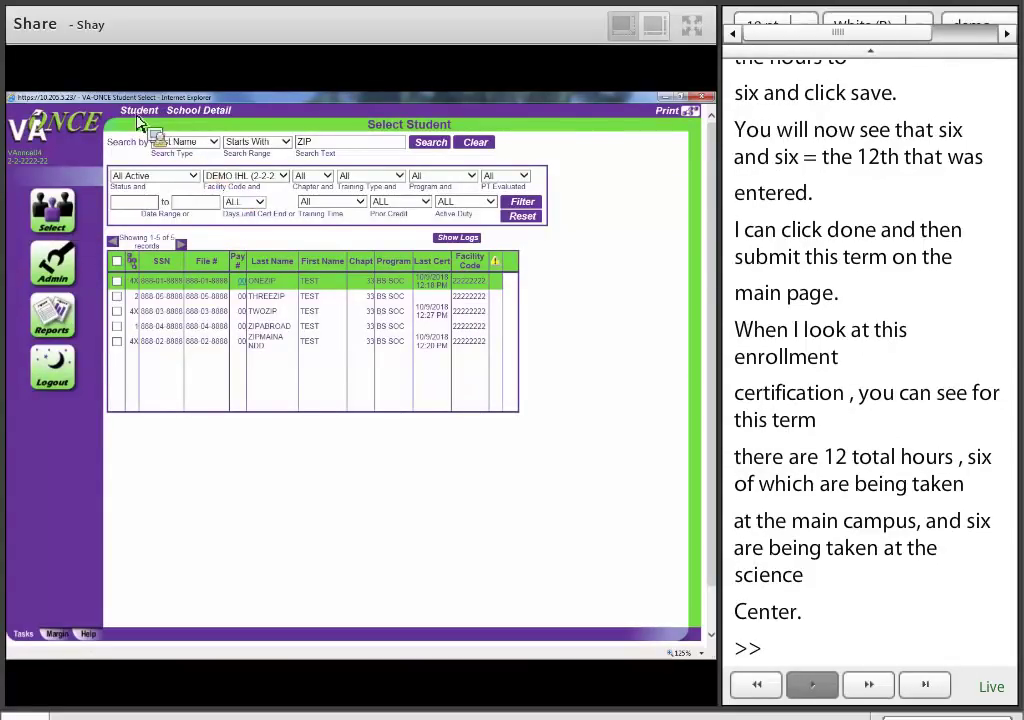
left_click(192, 326)
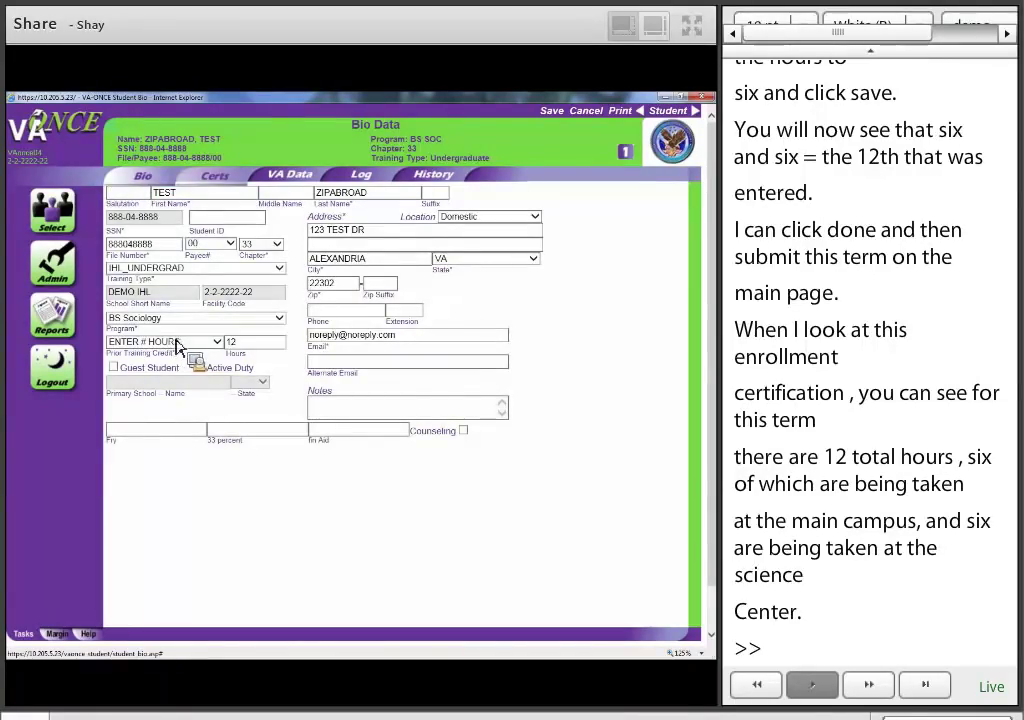
left_click(215, 176)
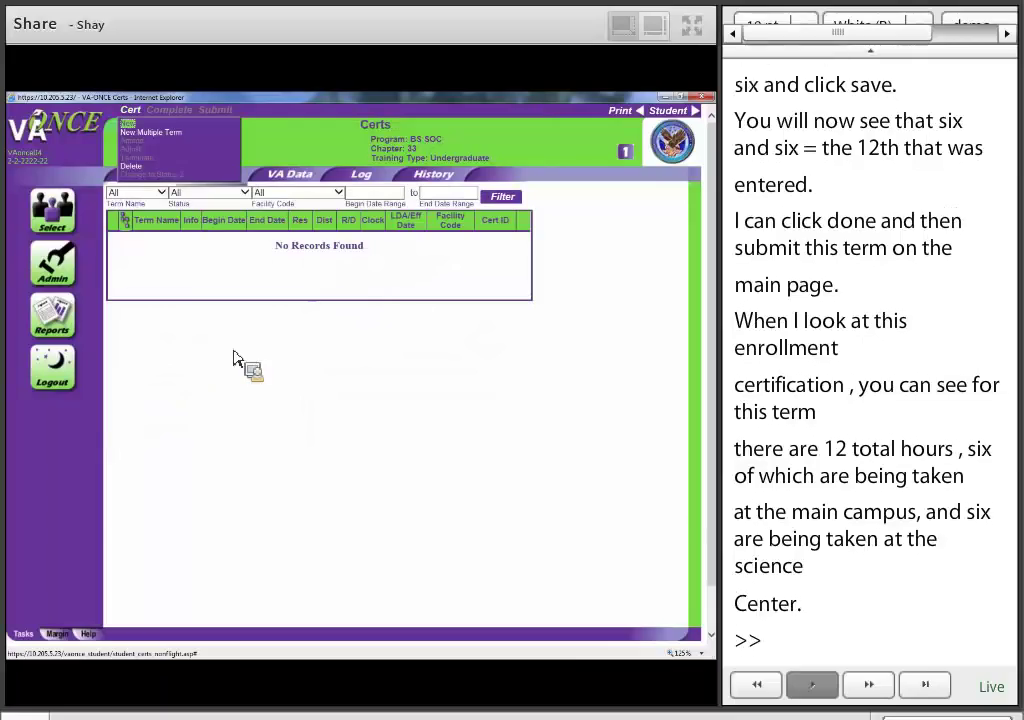
- Create a FALL 18 certification with 12 resident hours and 0 distance hours
left_click(128, 123)
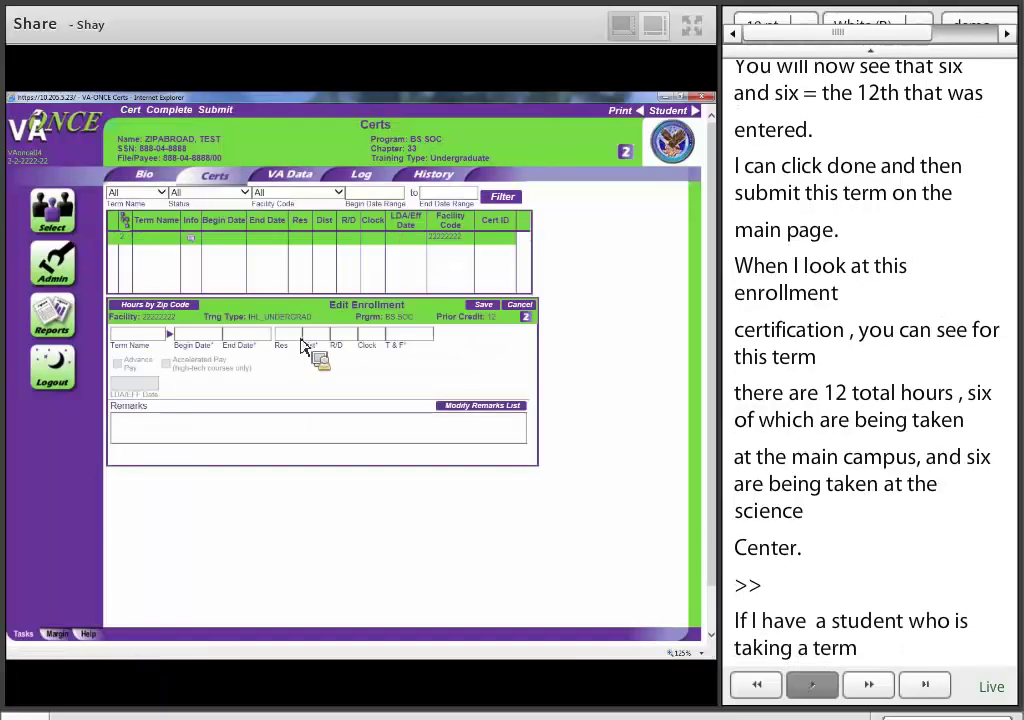
left_click(170, 334)
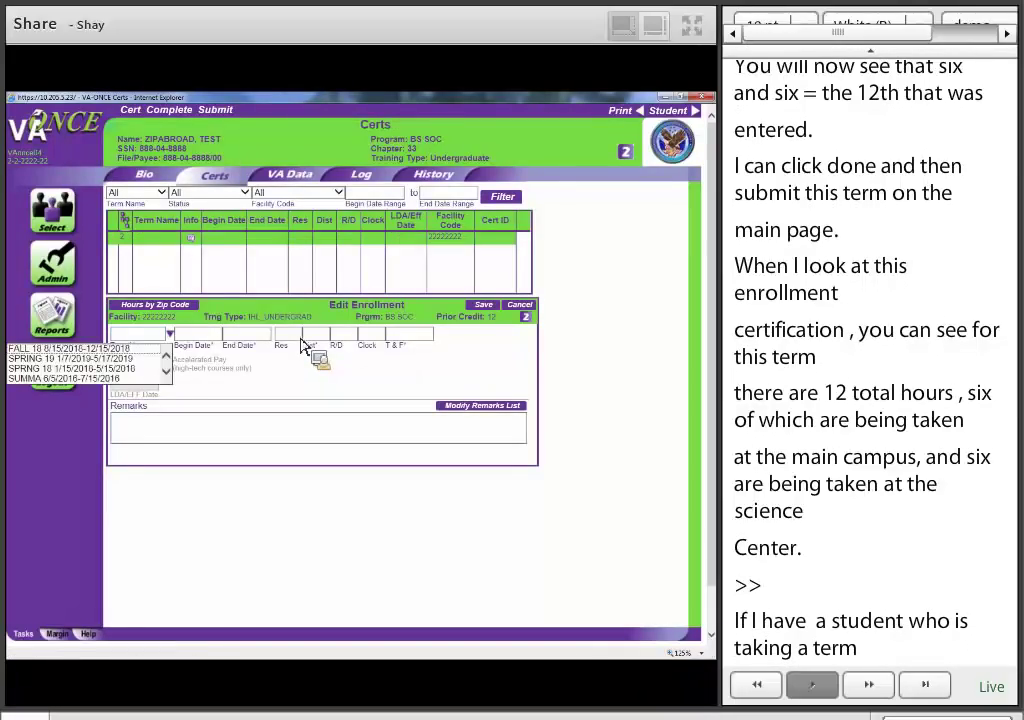
left_click(70, 349)
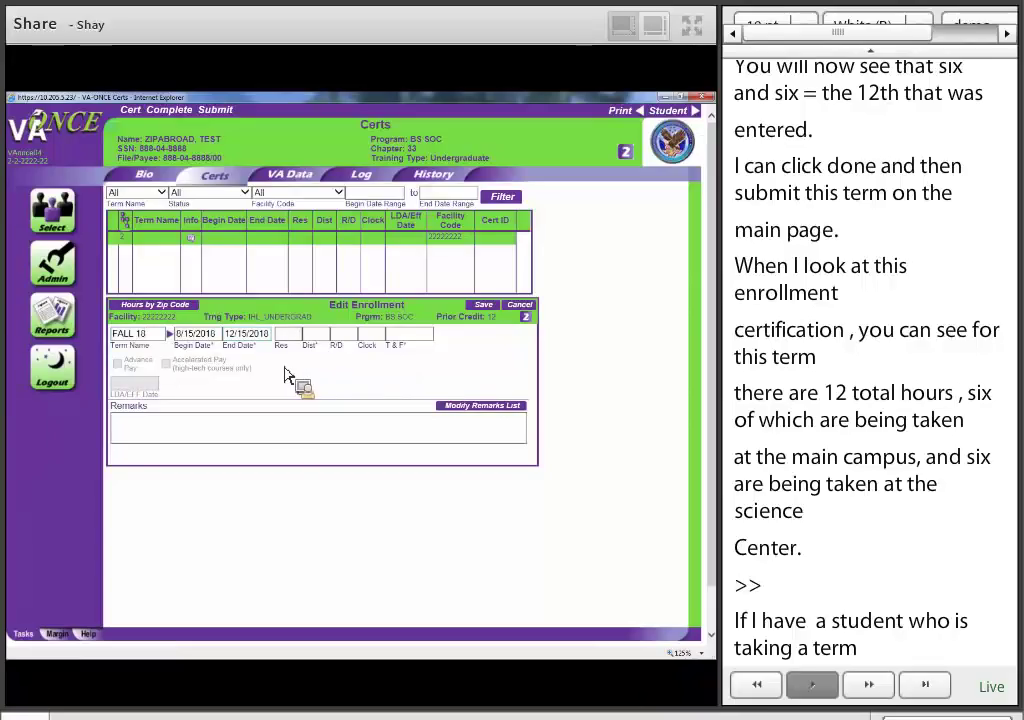
type("12")
key("Tab")
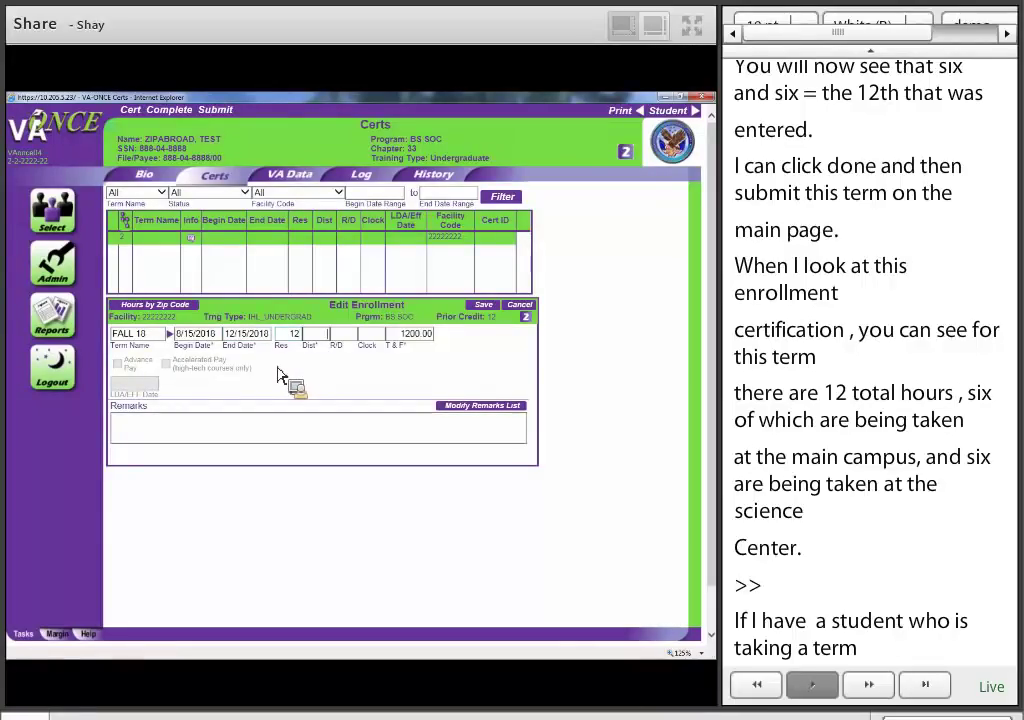
type("0")
key("Tab")
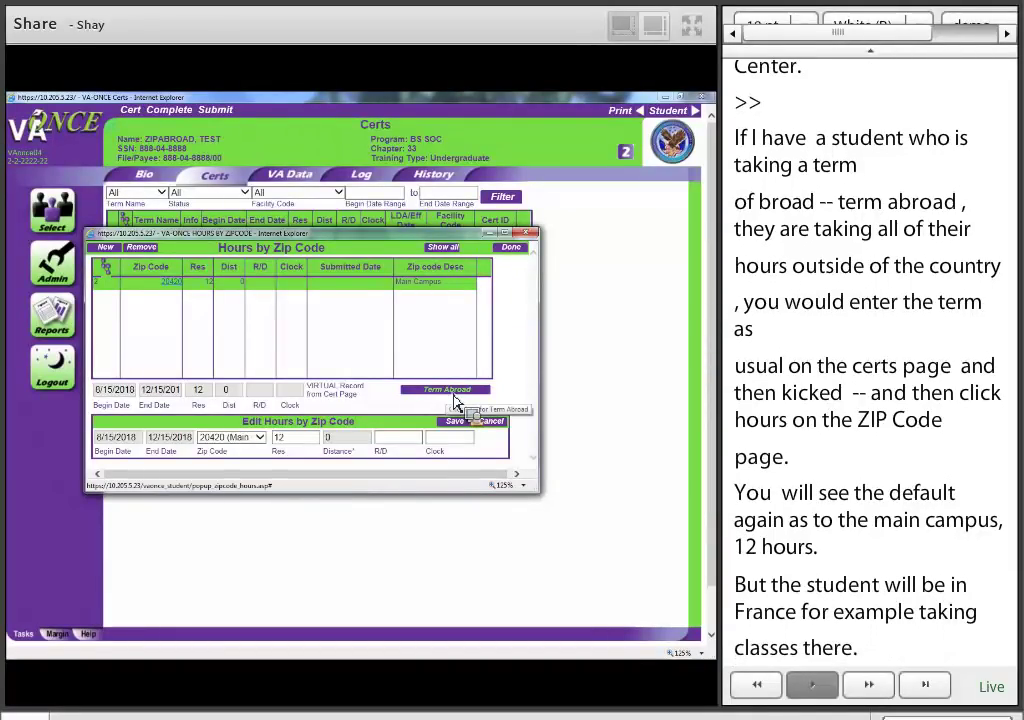
- Mark the certification's hours by ZIP code as Term Abroad, accept the overseas rate, and submit the selected term
left_click(453, 393)
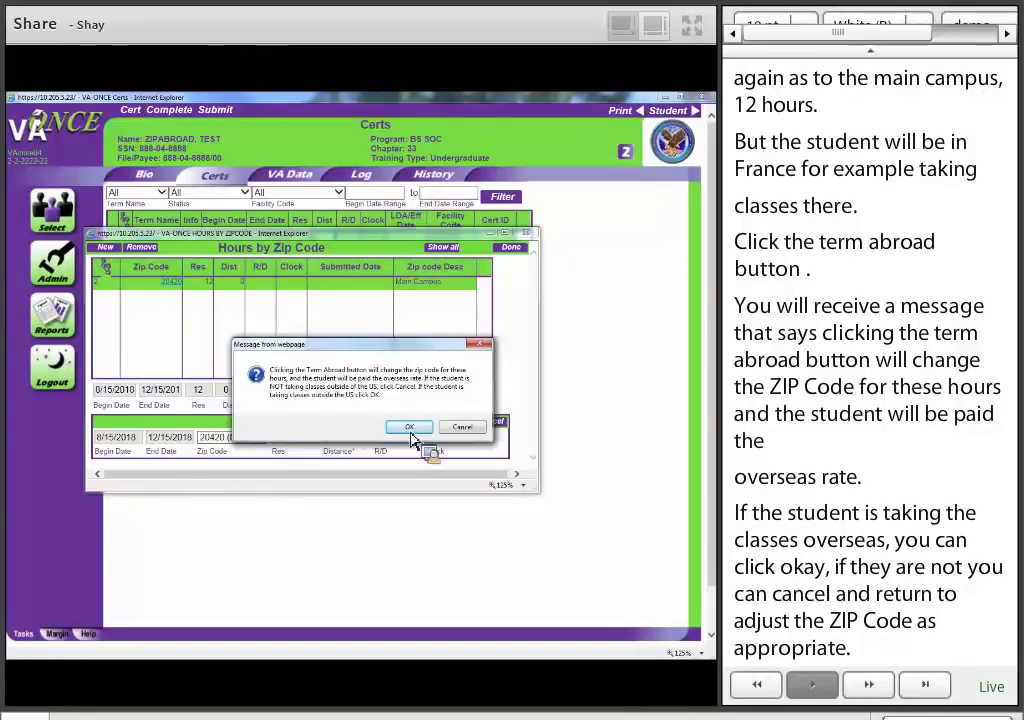
left_click(408, 427)
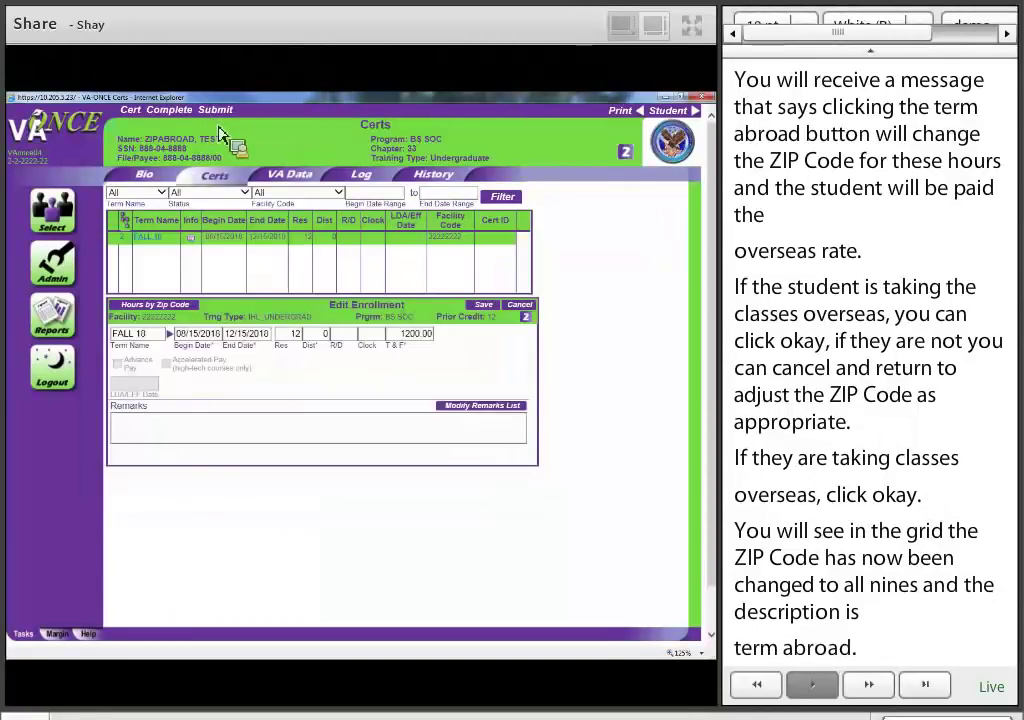
left_click(219, 127)
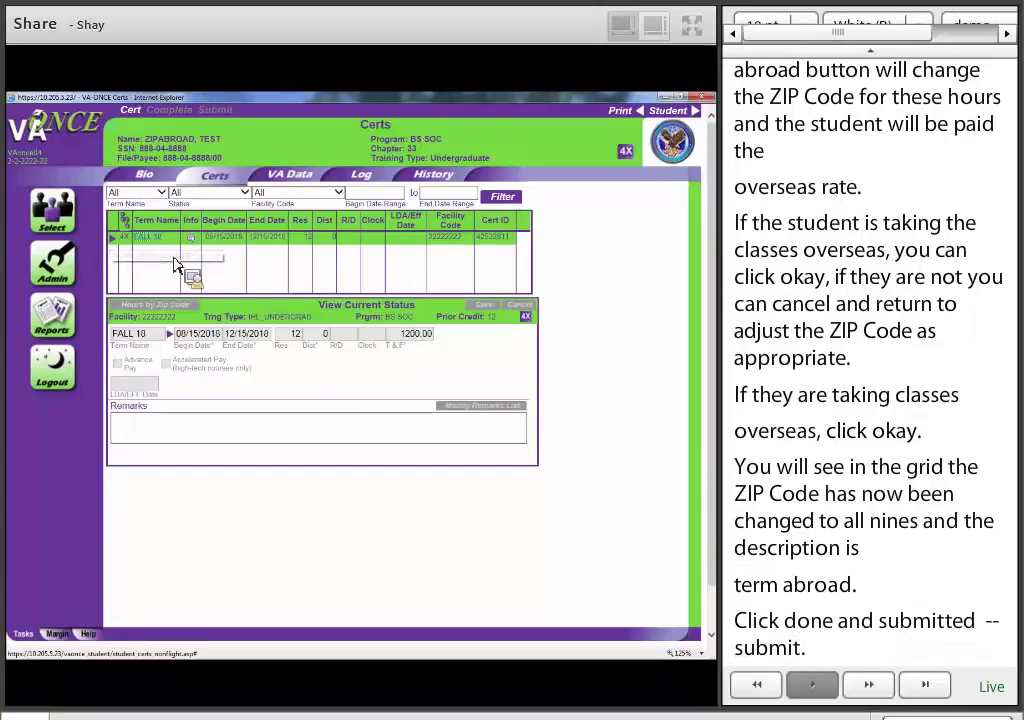
- Expand the submitted FALL 18 term, open the print view of its certification, and examine the ZIP code of the Term Abroad hours
double_click(150, 238)
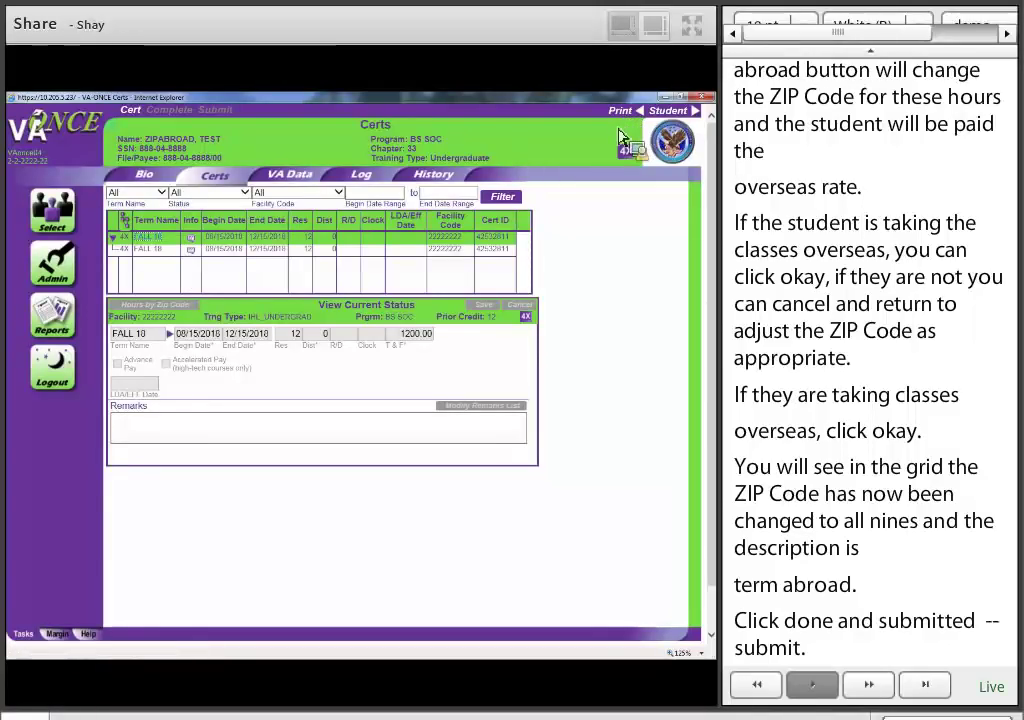
left_click(148, 249)
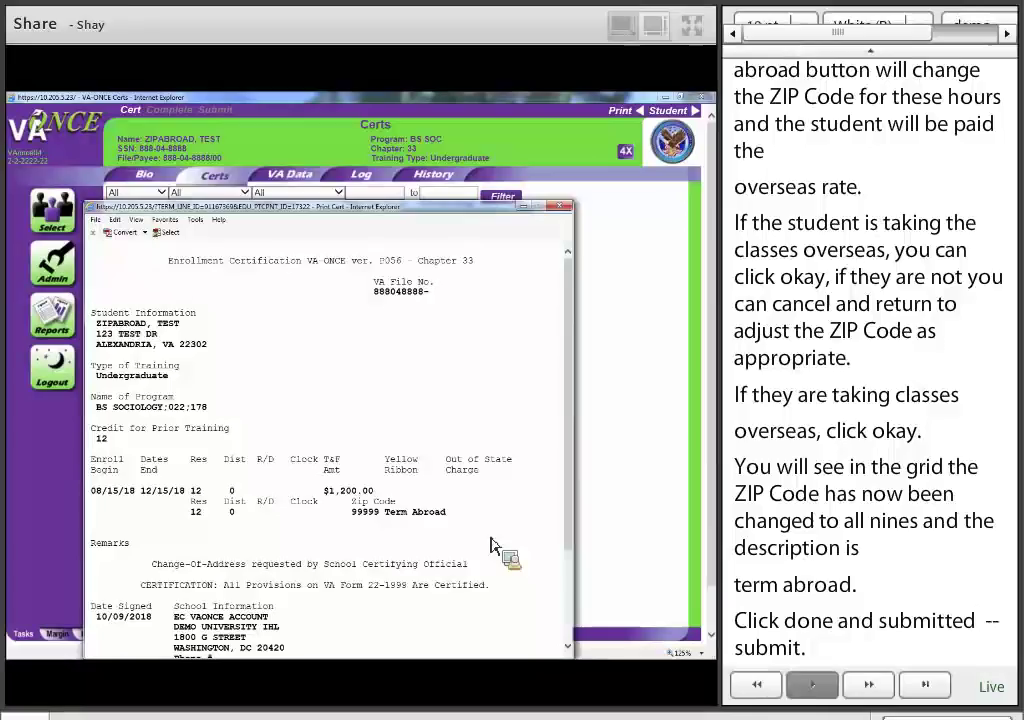
left_click_drag(351, 512, 379, 512)
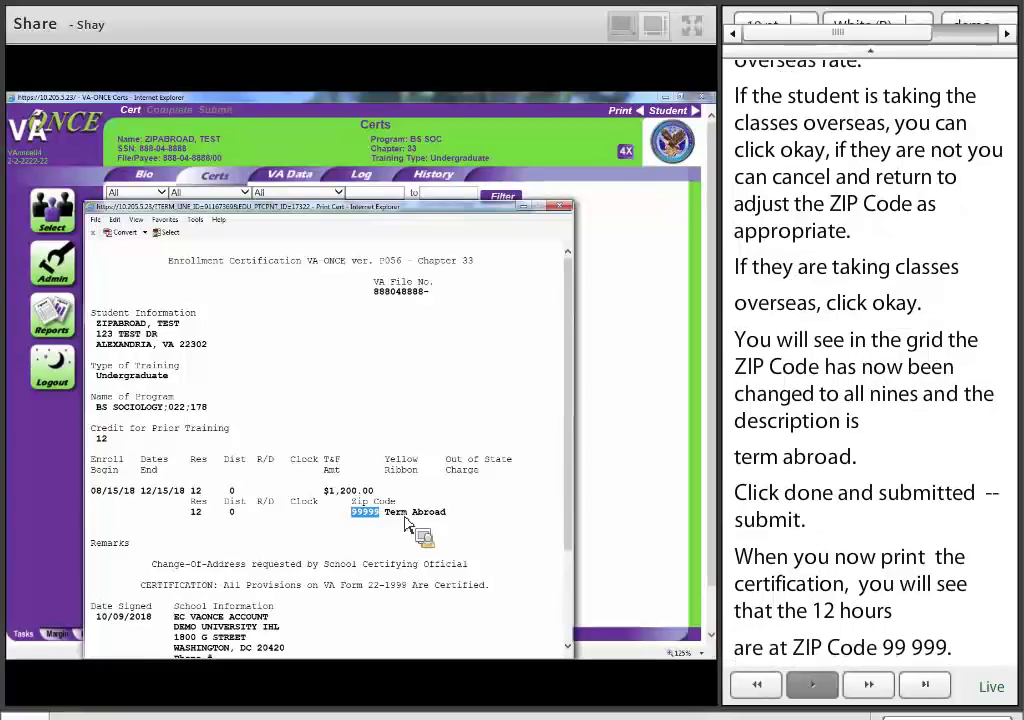
left_click(477, 527)
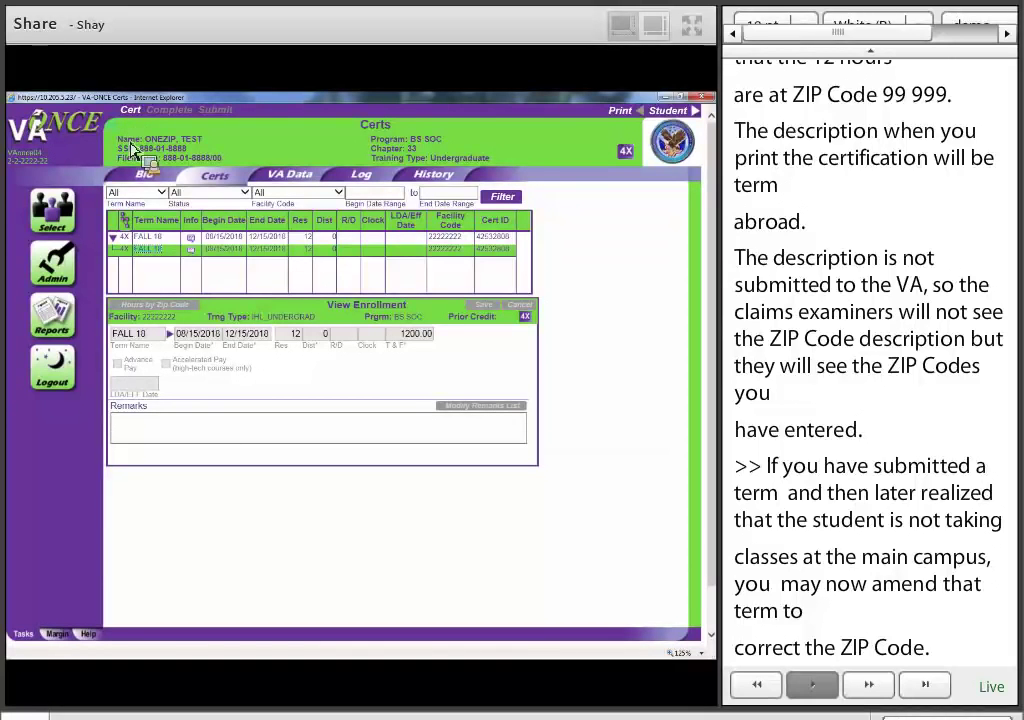
- Amend the submitted FALL 18 certification and reassign its 12 resident hours to ZIP code 22300 (SCIENCE CENTER)
left_click(130, 110)
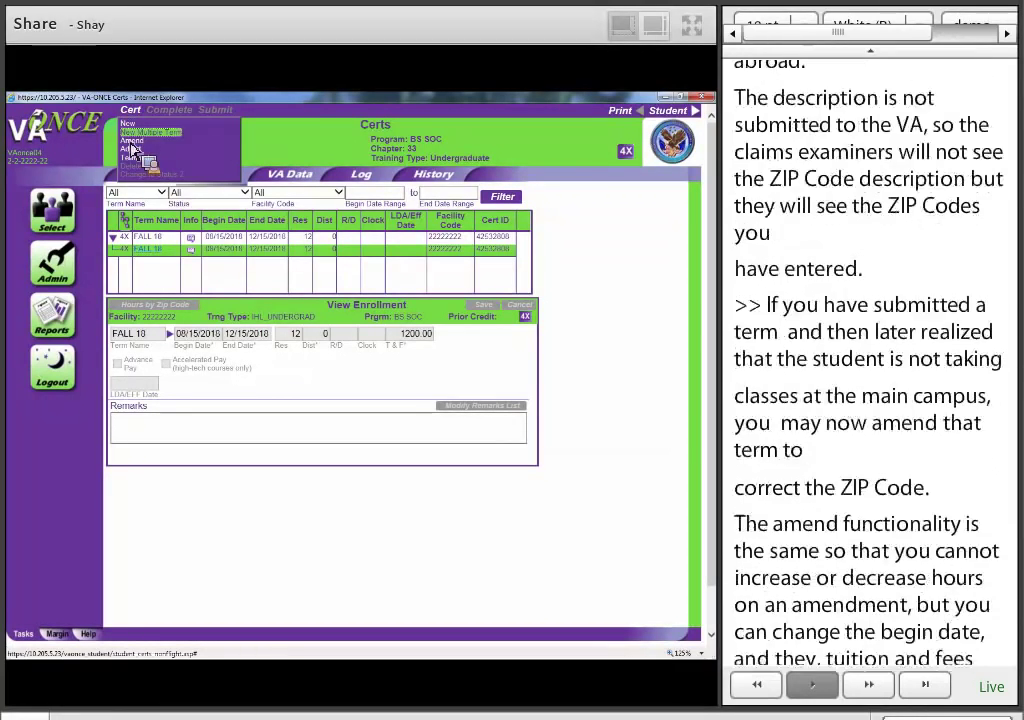
mouse_move(133, 148)
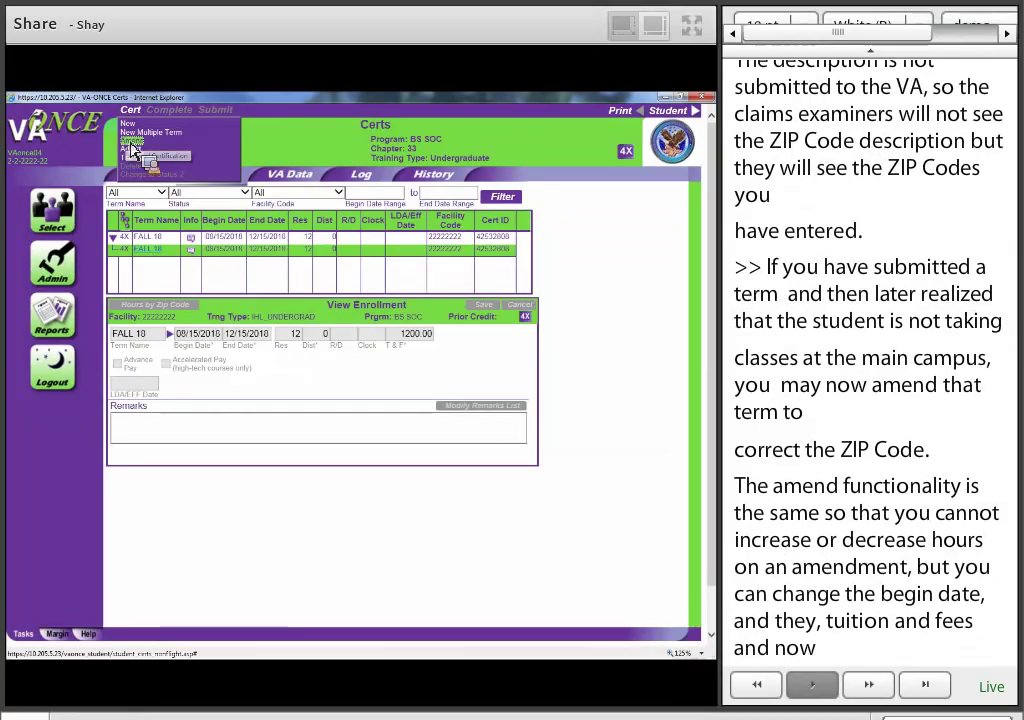
left_click(133, 148)
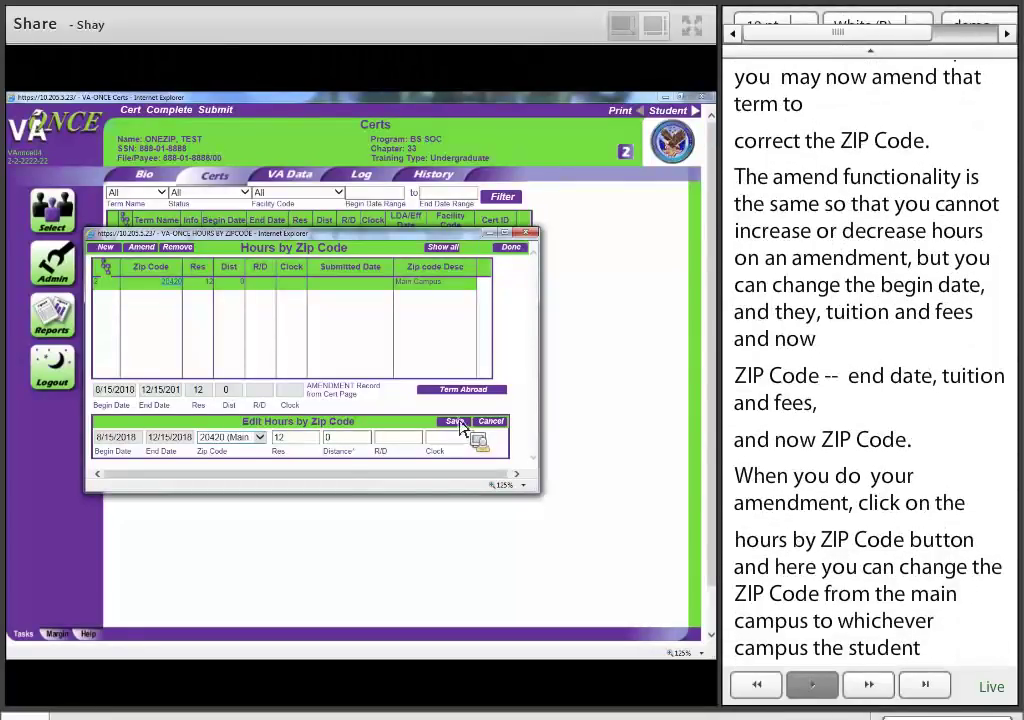
left_click(259, 437)
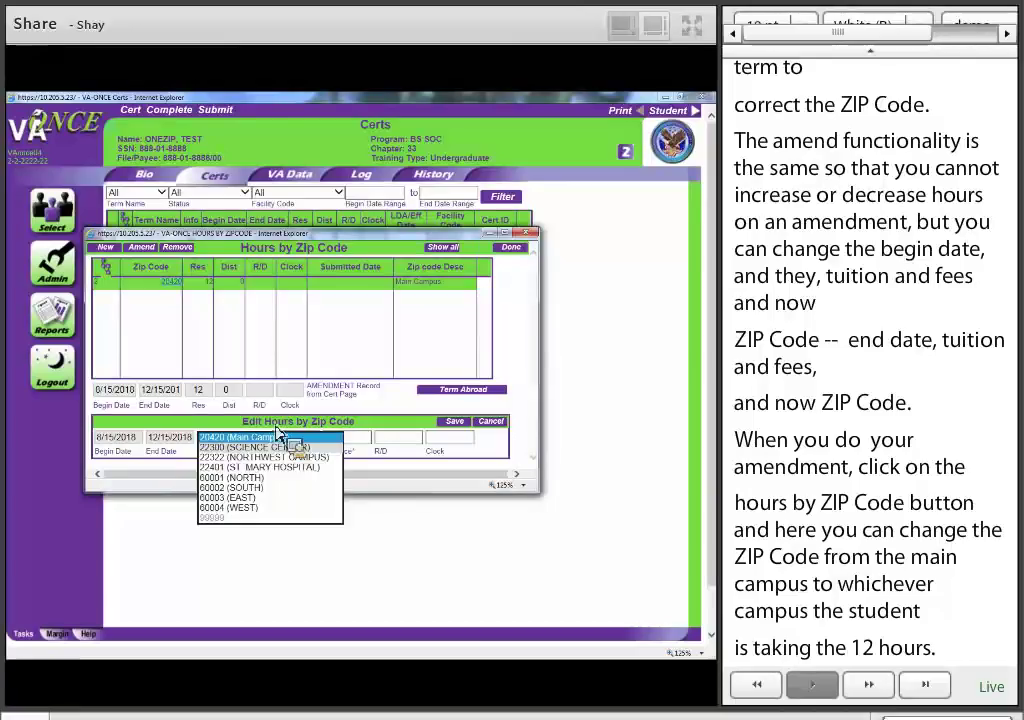
left_click(268, 447)
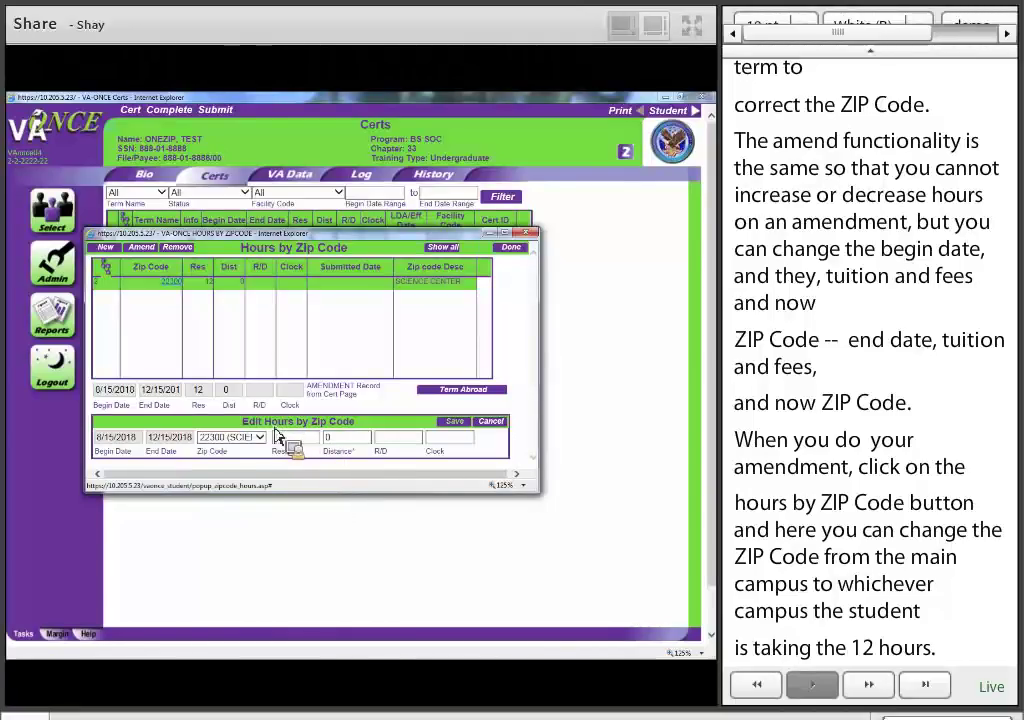
type("12")
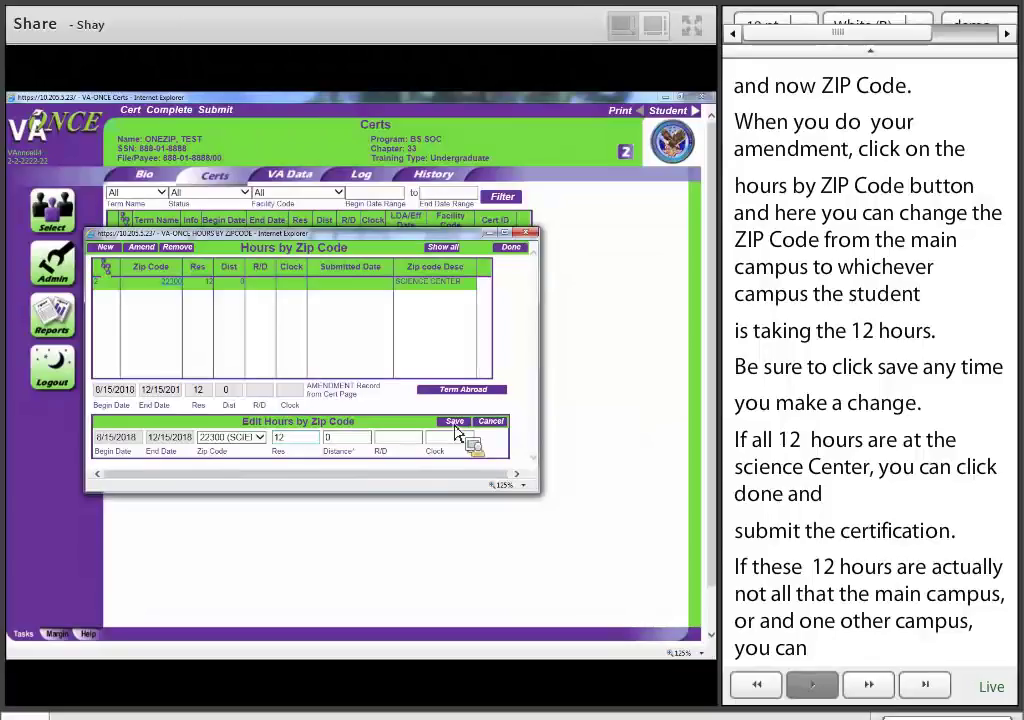
- Set the resident hours of the SCIENCE CENTER entry to 6, save it, and start a new ZIP code entry
left_click_drag(286, 437, 271, 437)
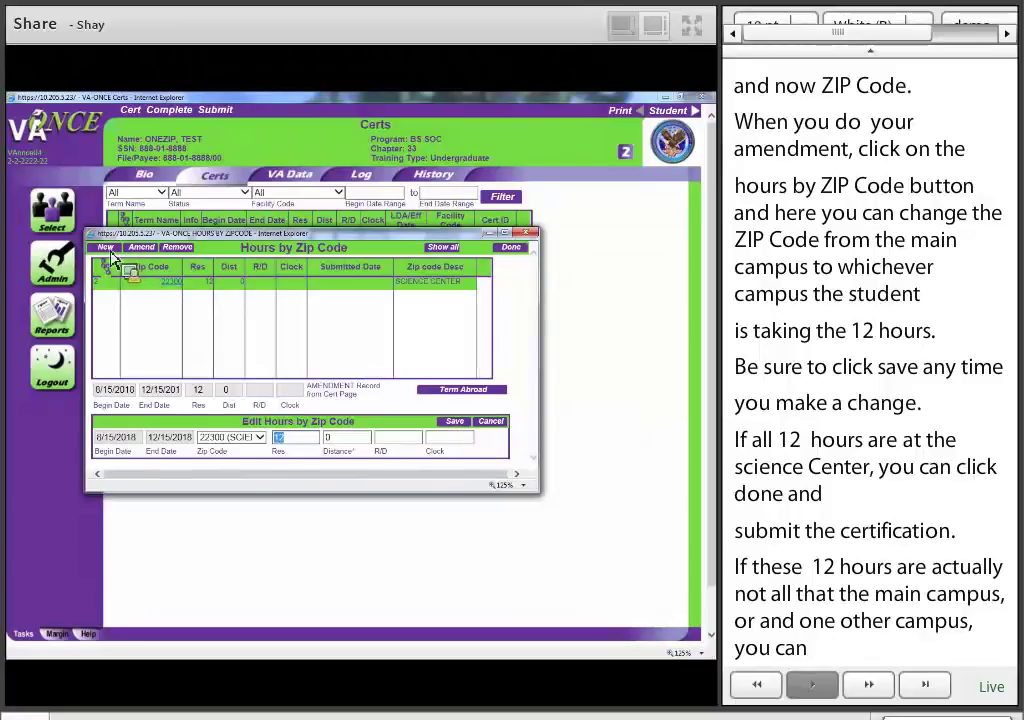
type("6")
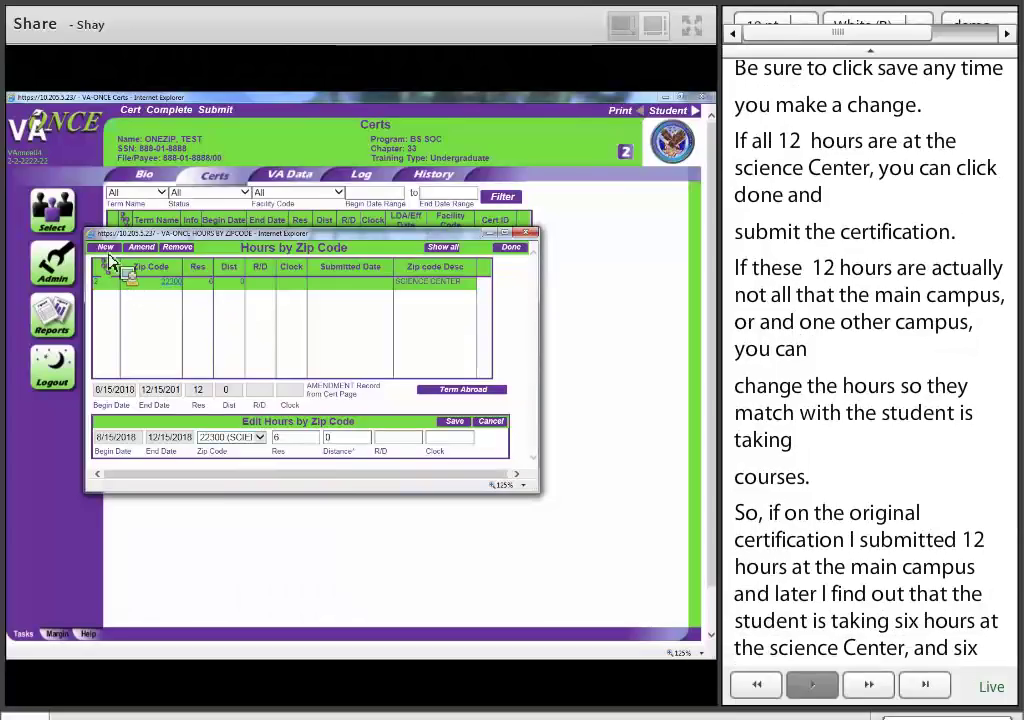
key("alt+Down")
key("Return")
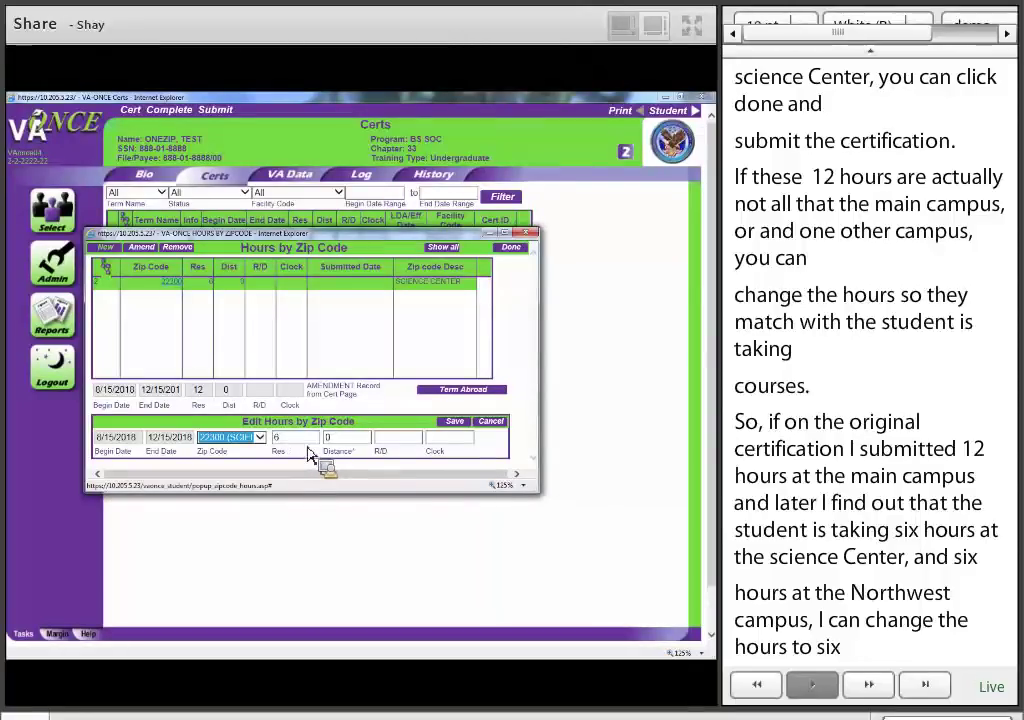
left_click(462, 425)
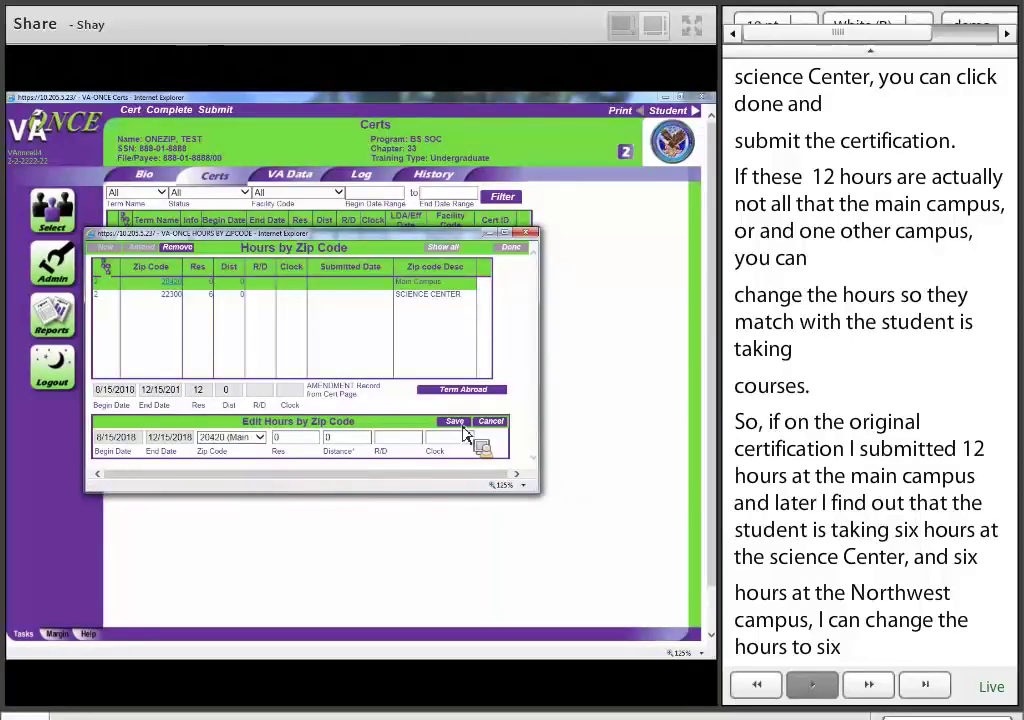
- Assign 6 resident hours to ZIP code 22322 (NORTHWEST CAMPUS) in the new entry and save it
left_click(260, 437)
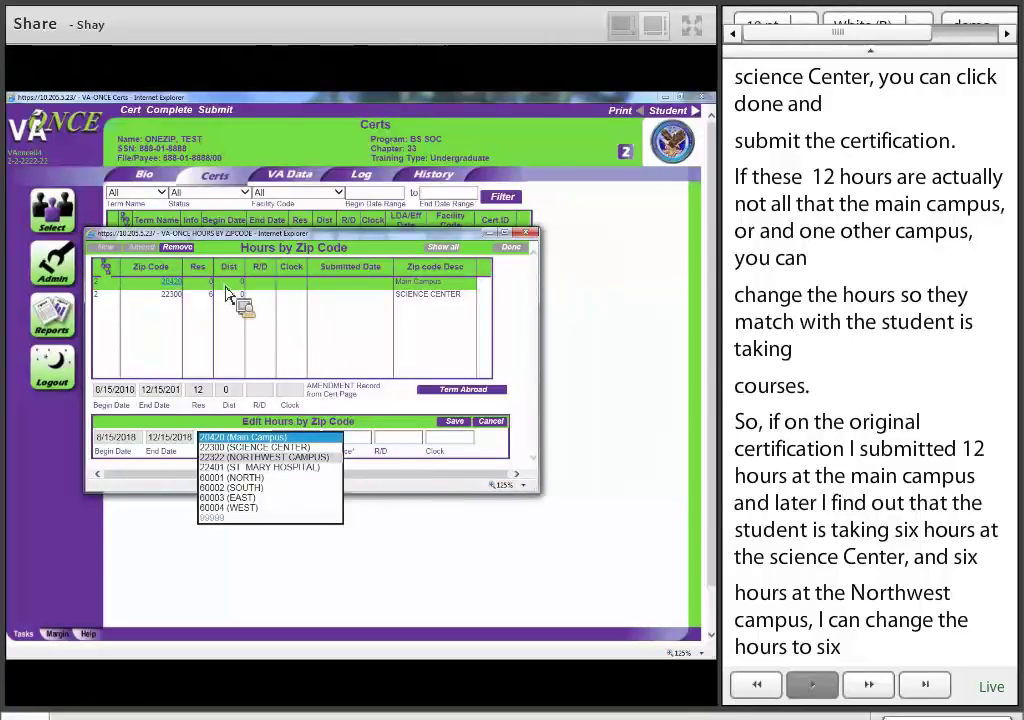
left_click(262, 457)
key("Tab")
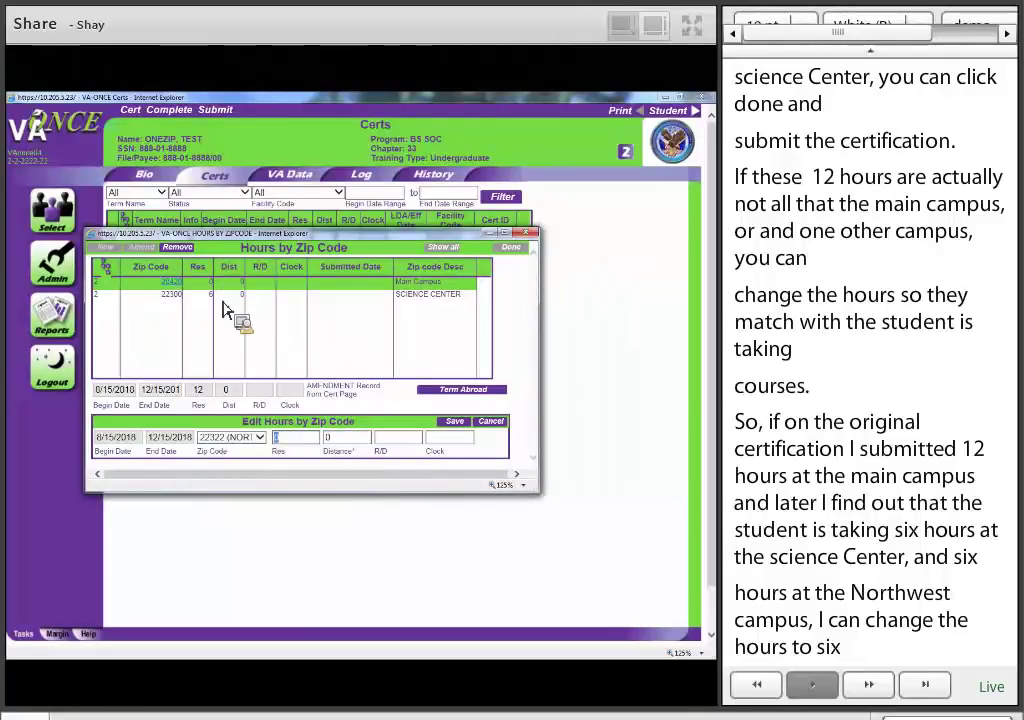
type("6")
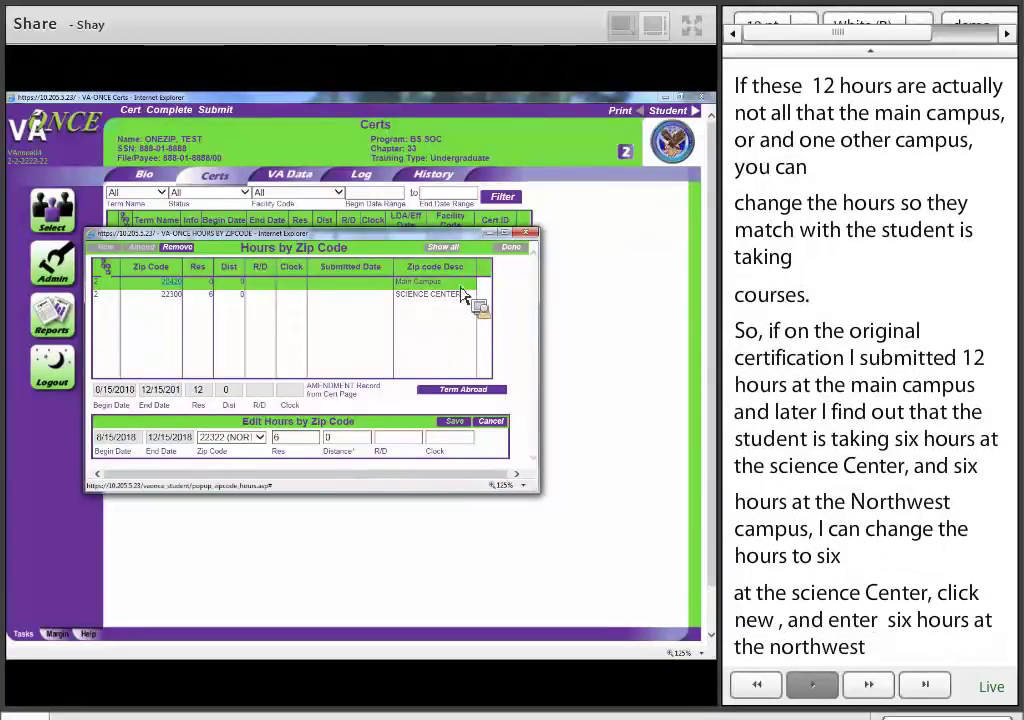
left_click(455, 421)
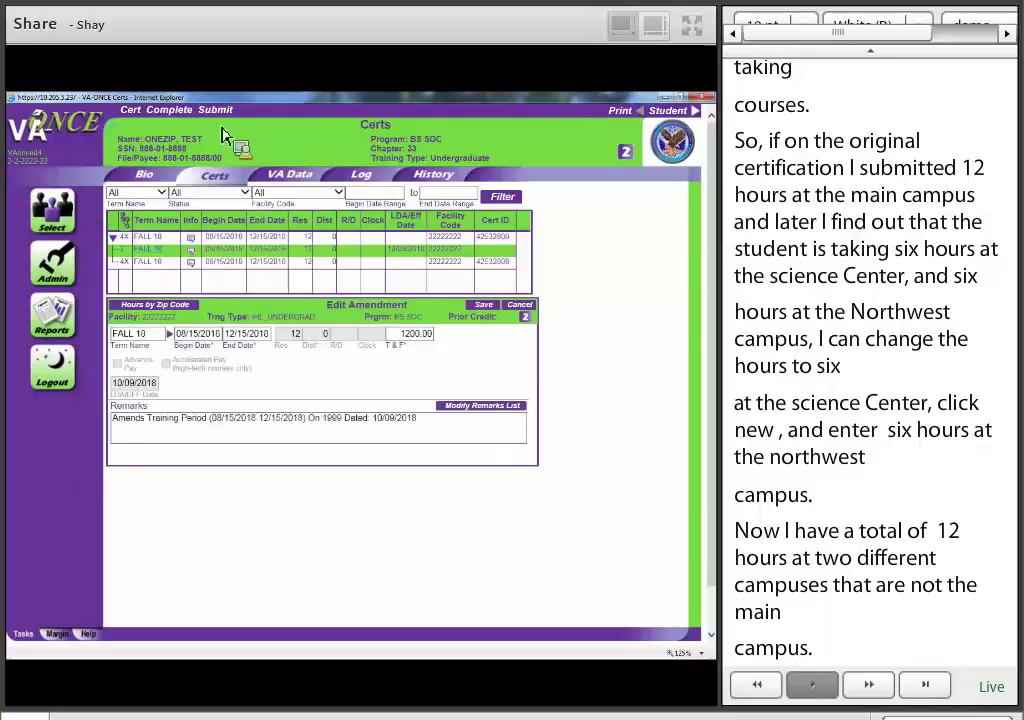
- Open the print view of the amended certification, and open the two-ZIP-code test student's record from the student list
left_click(632, 120)
left_click(612, 127)
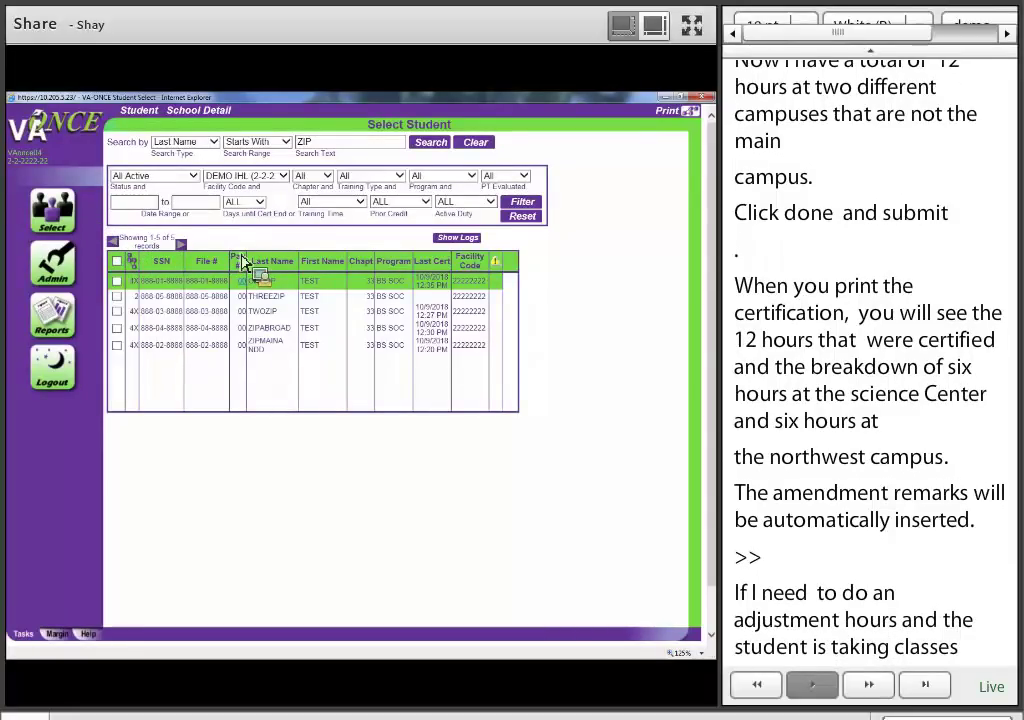
double_click(192, 311)
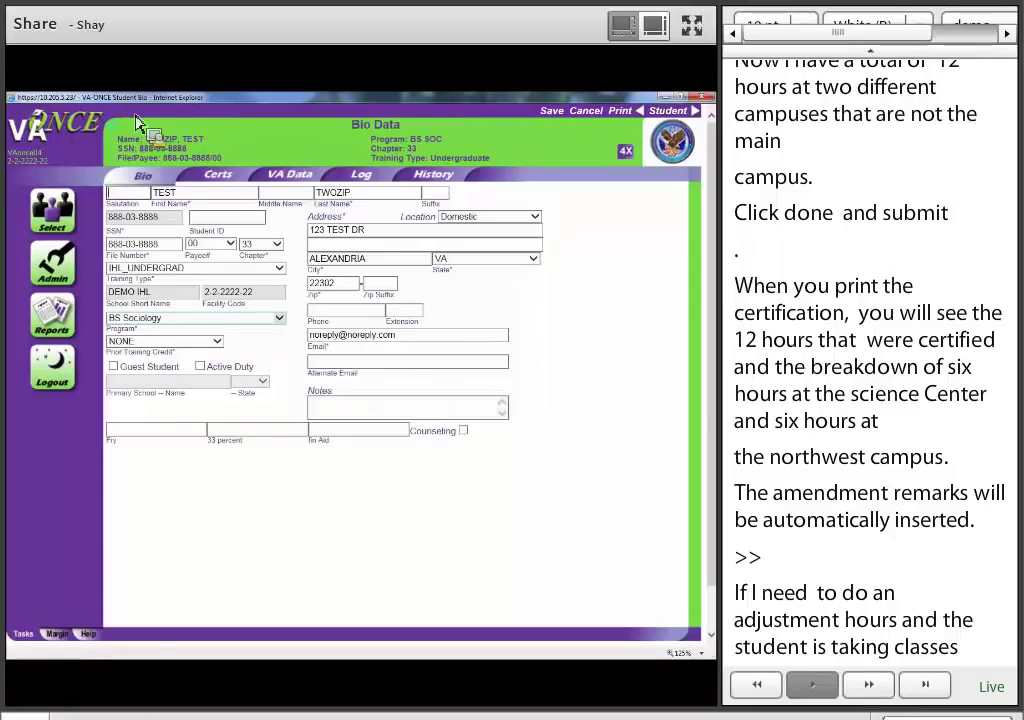
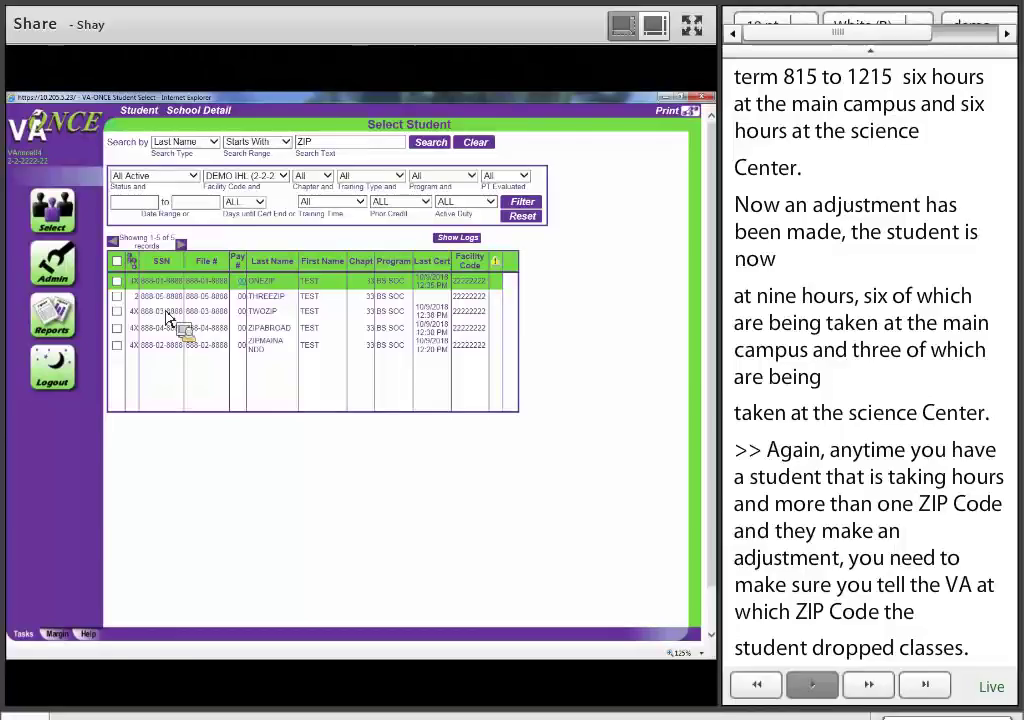
- Open the three-ZIP-code test student's FALL 18 certification and assign 4 resident hours each to 20420 (Main Campus) and 22300 (SCIENCE CENTER)
double_click(192, 296)
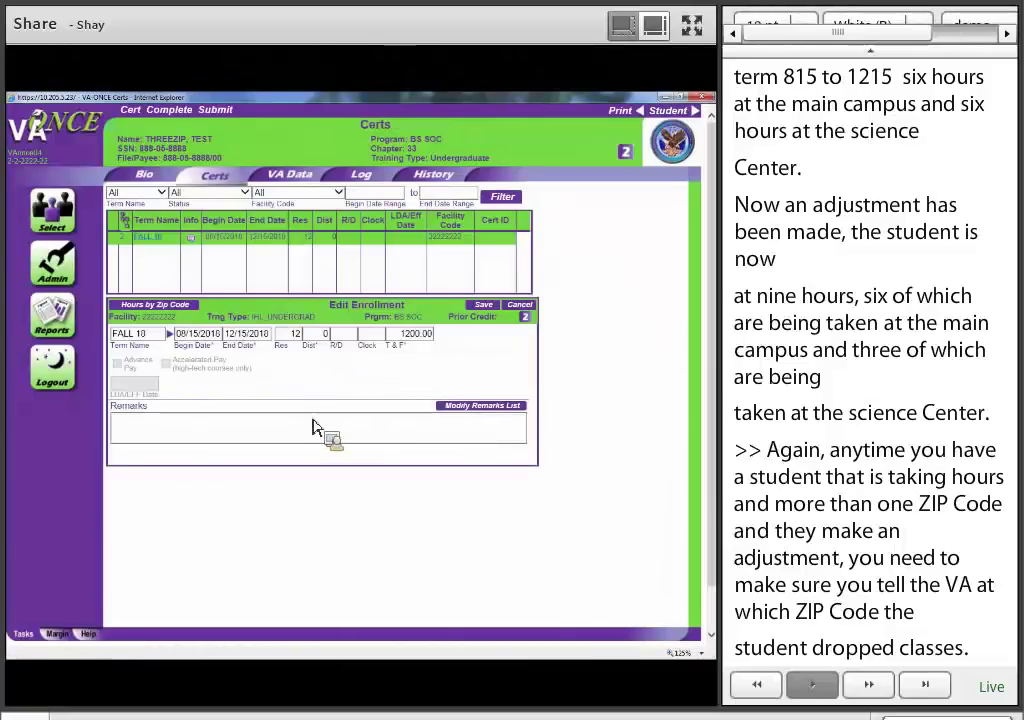
left_click(147, 303)
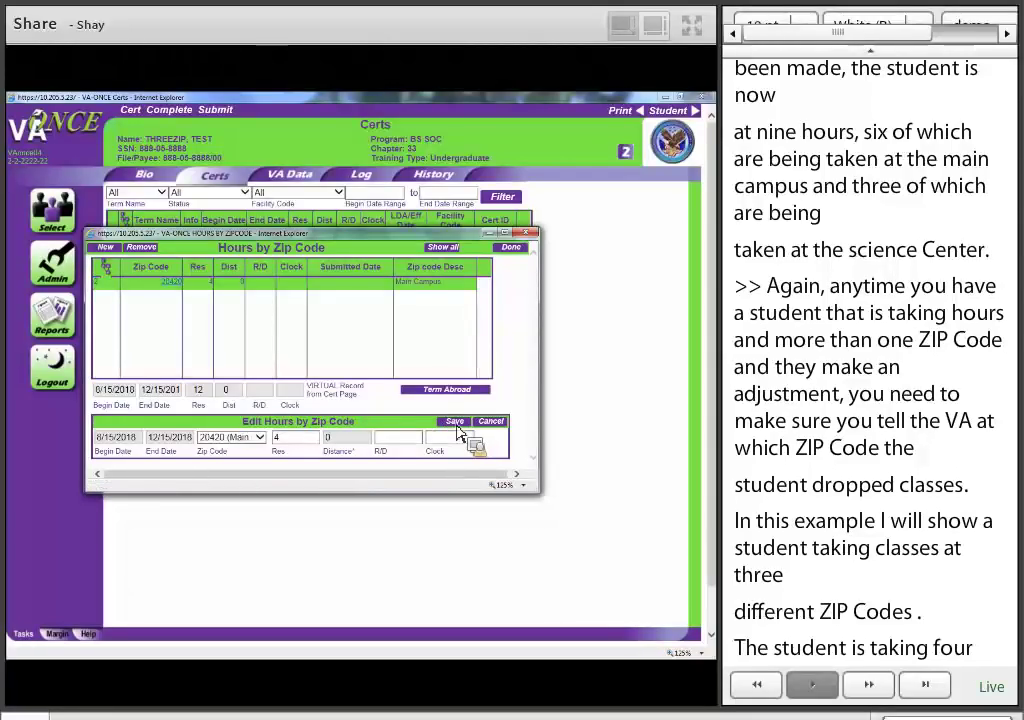
left_click(107, 255)
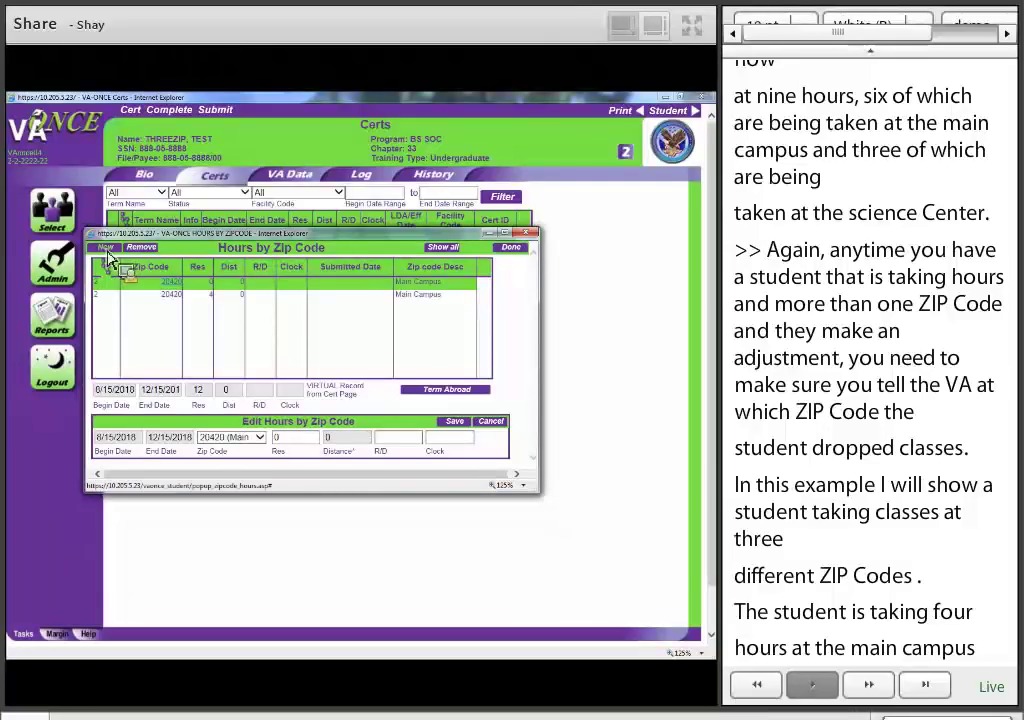
left_click(259, 438)
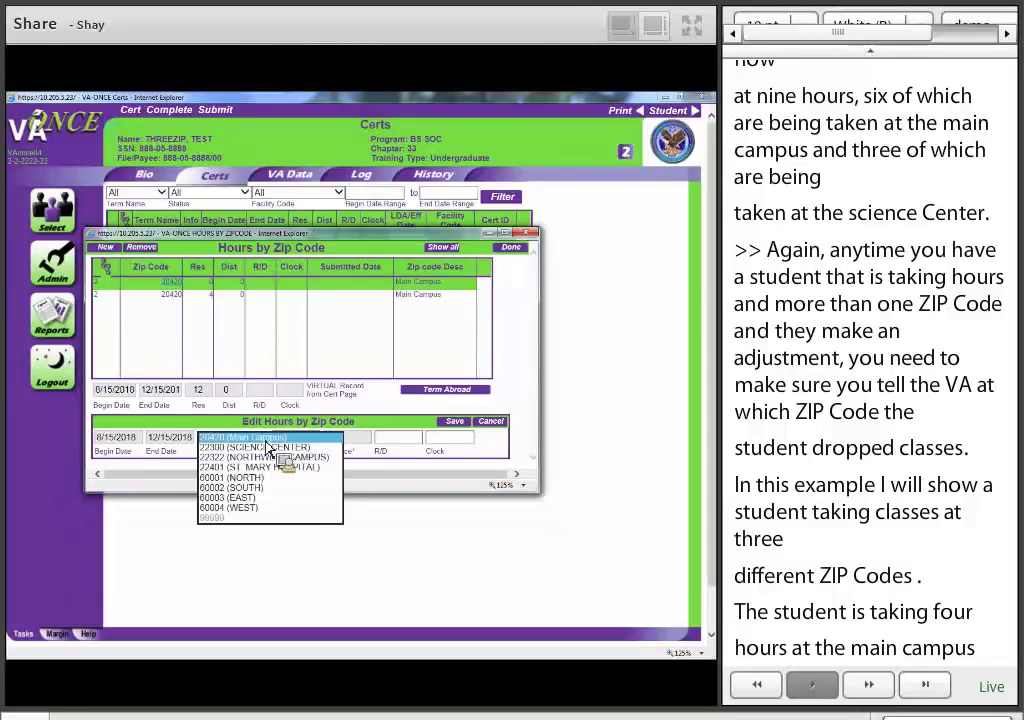
left_click(268, 447)
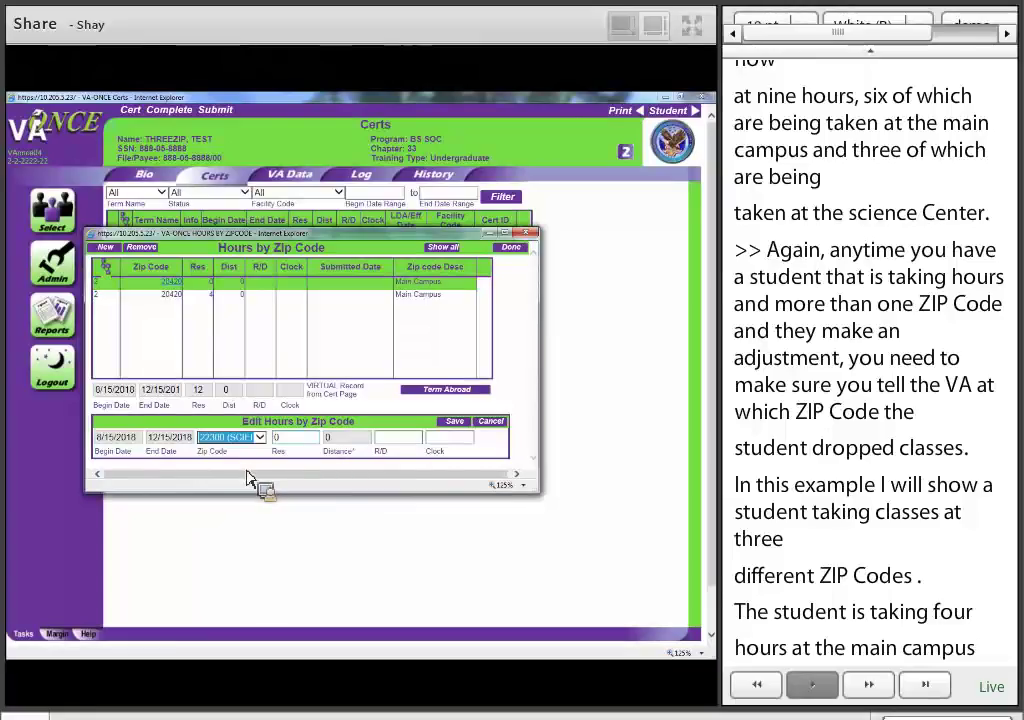
left_click(279, 438)
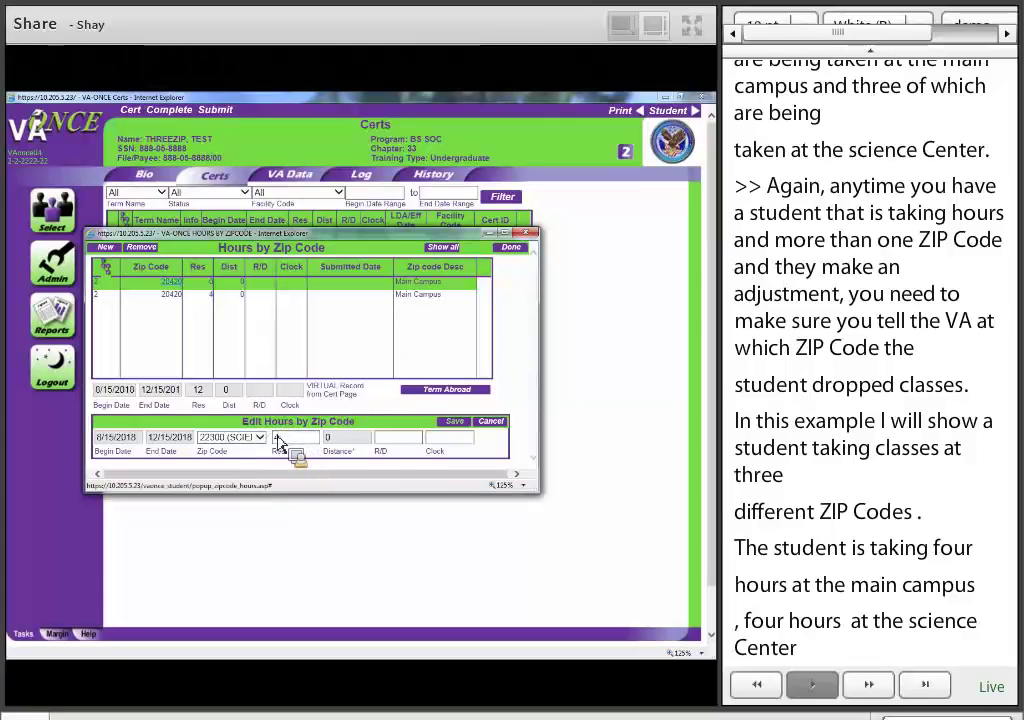
left_click(455, 421)
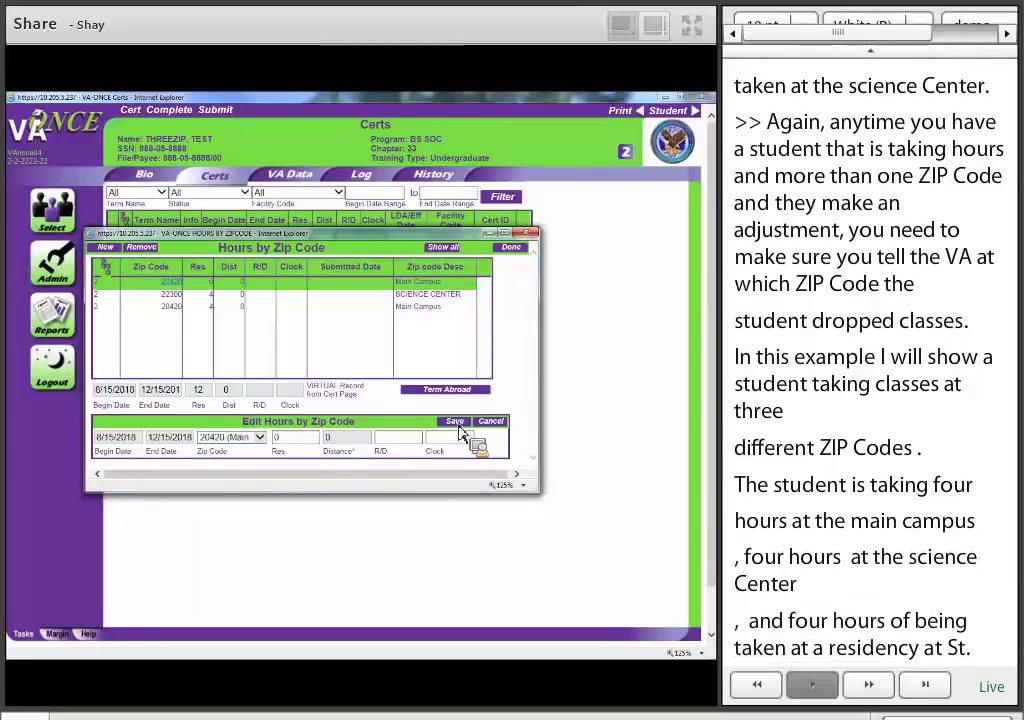
- Assign the remaining 4 resident hours to ZIP code 22401 (ST. MARY HOSPITAL) and submit the FALL 18 term
key("alt+Down")
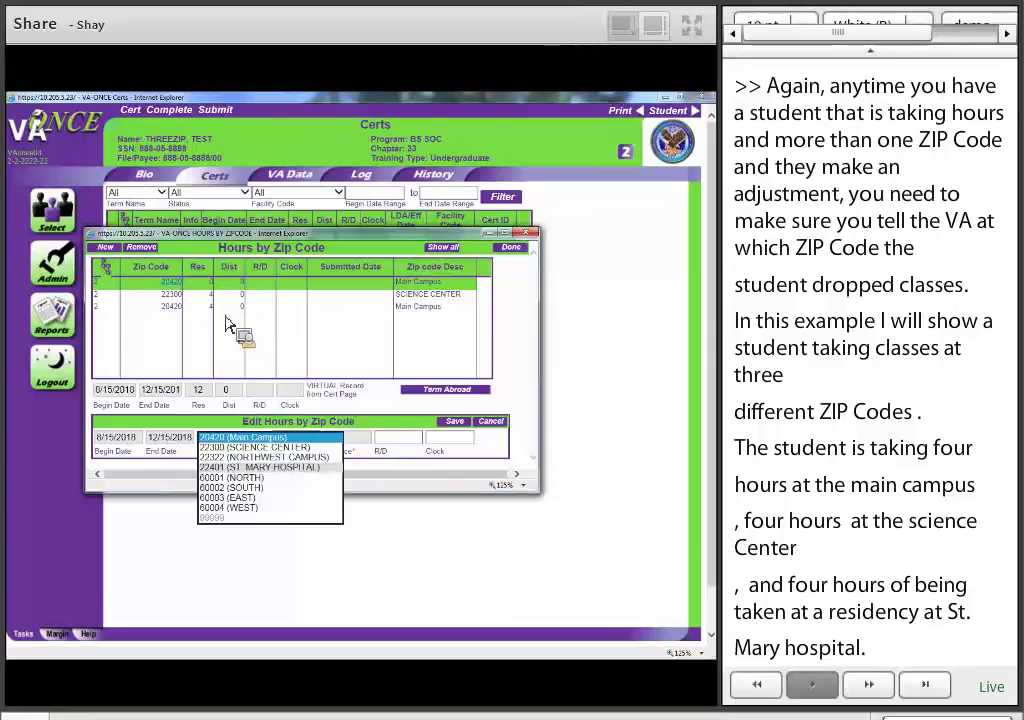
key("Down")
key("Down")
key("Down")
key("Return")
key("Tab")
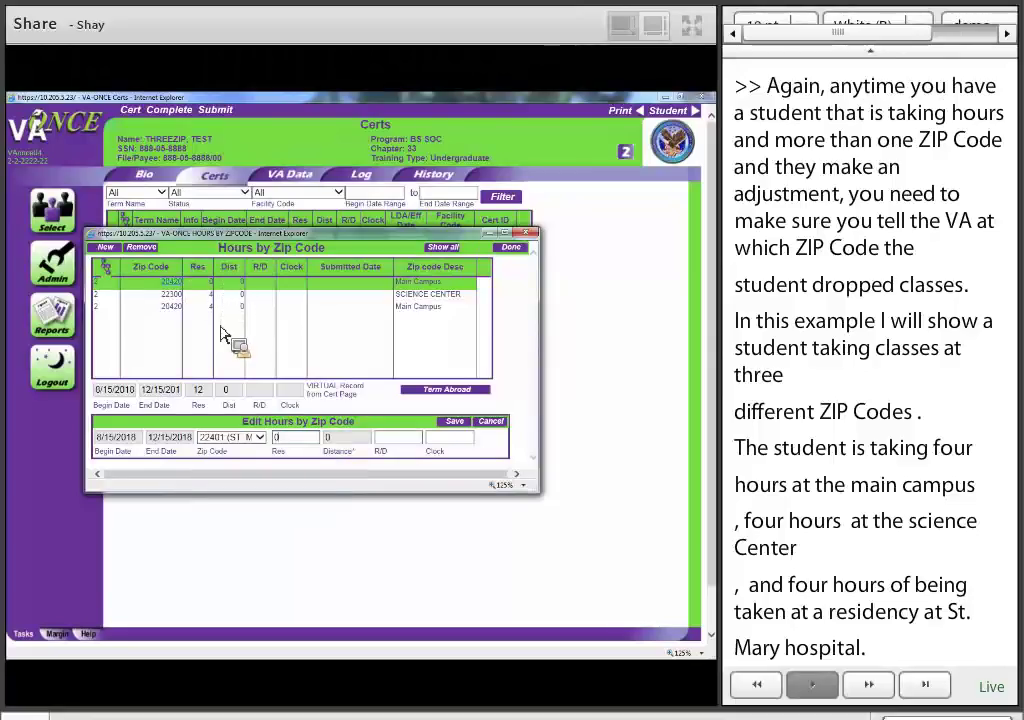
type("4")
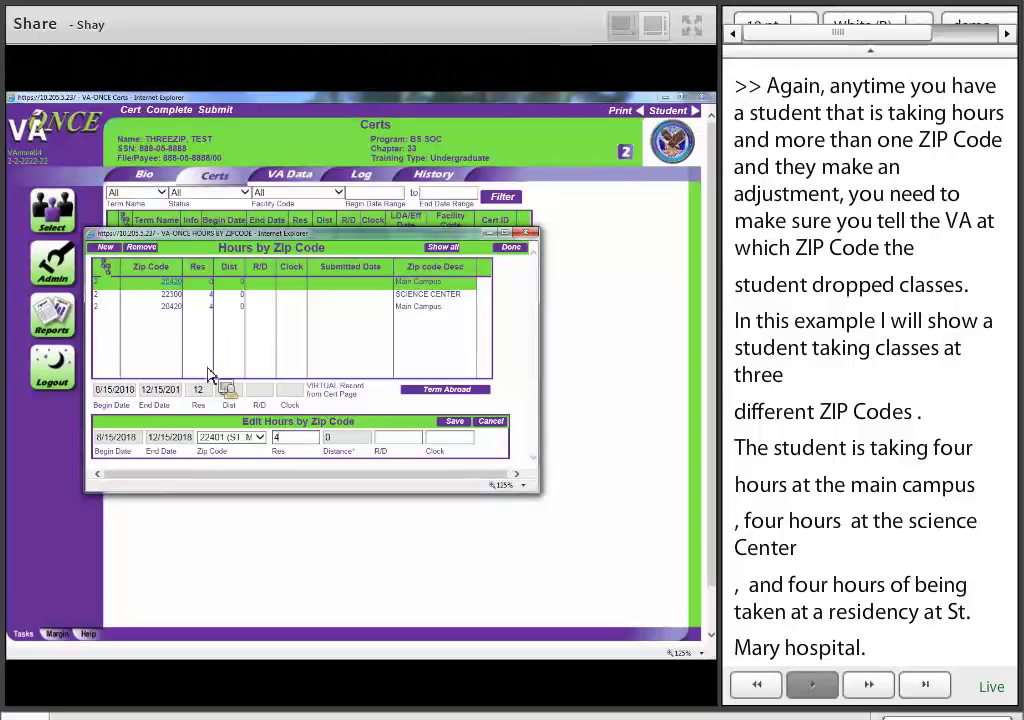
key("Return")
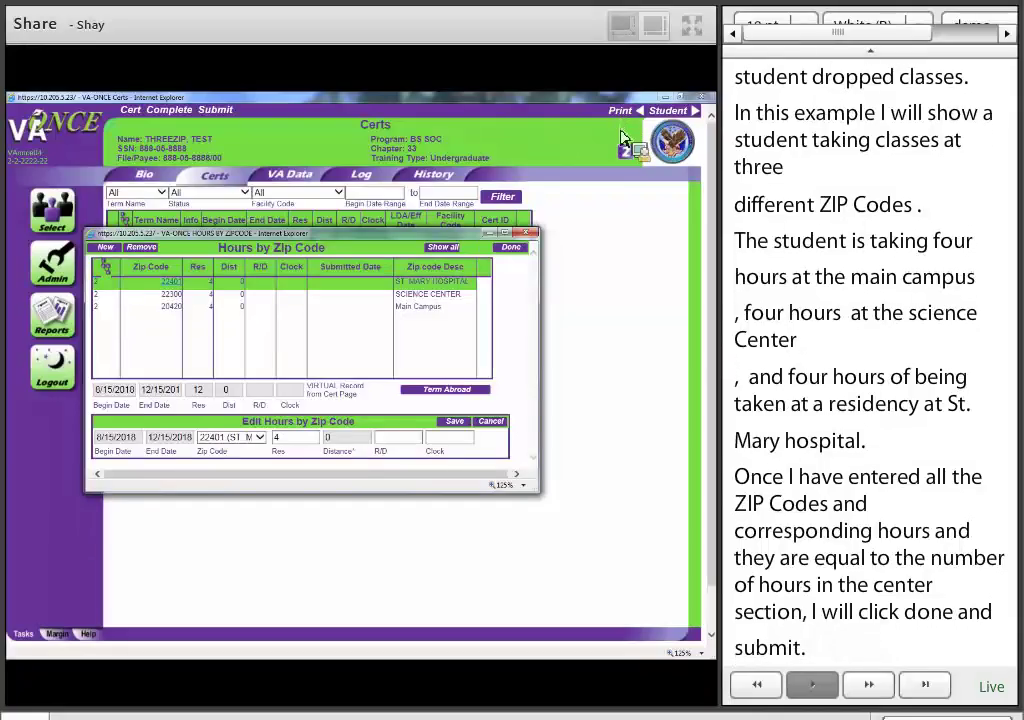
left_click(511, 247)
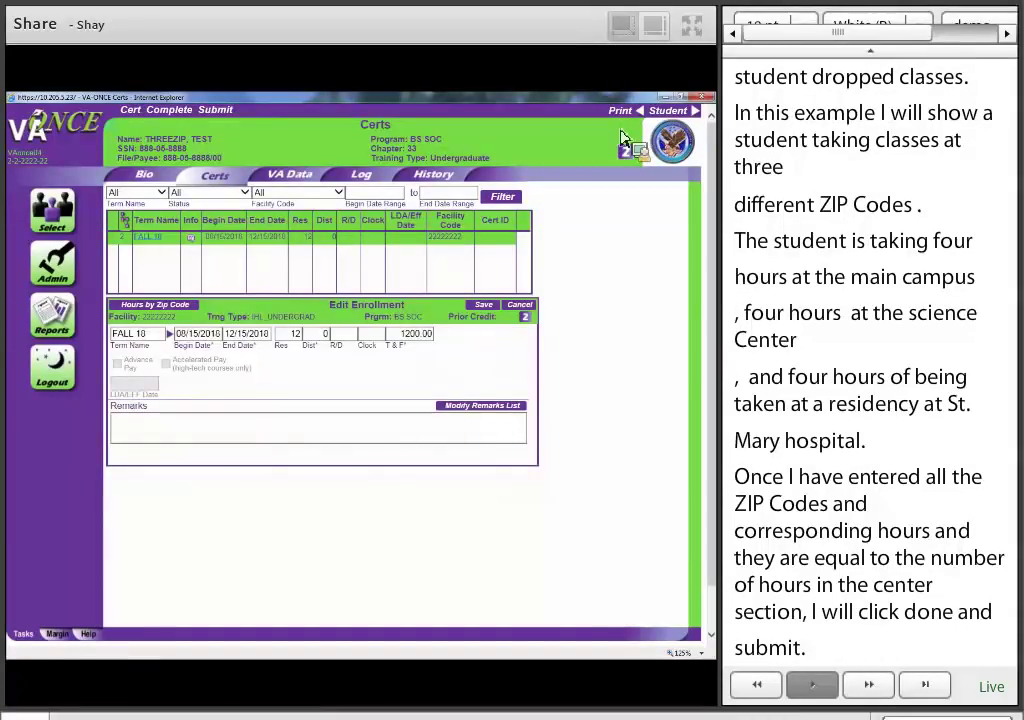
left_click(215, 110)
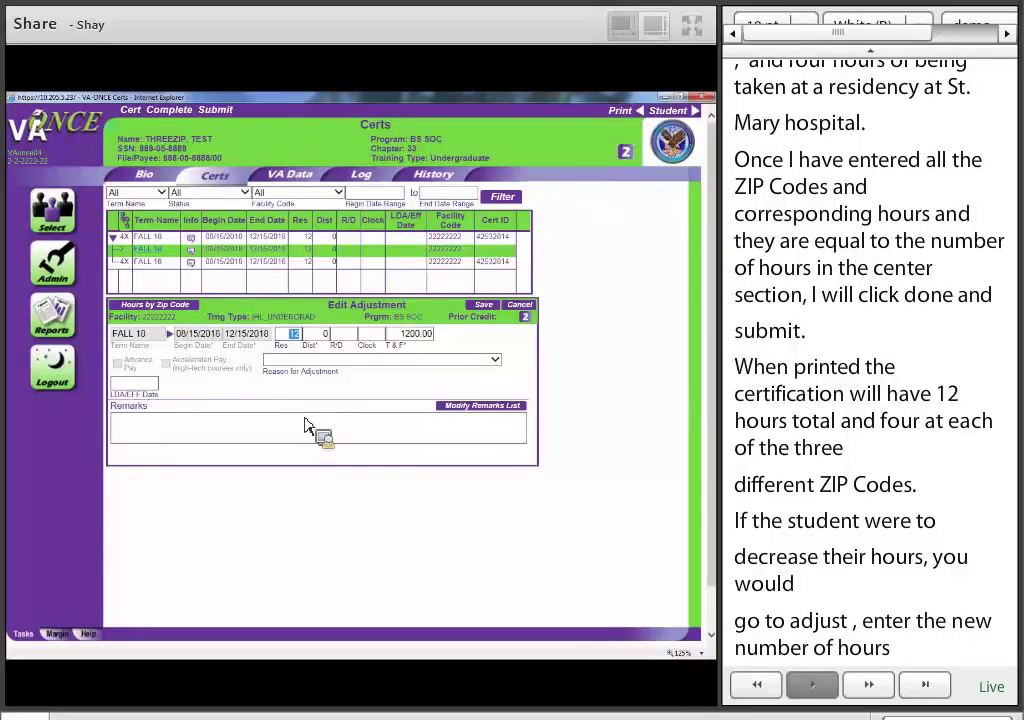
- Adjust the FALL 18 term to 10 resident hours, 1000 tuition and fees, reason Reduction After Drop Period - Non-Punitive Grades Assigned, effective 09-25-18
type("10")
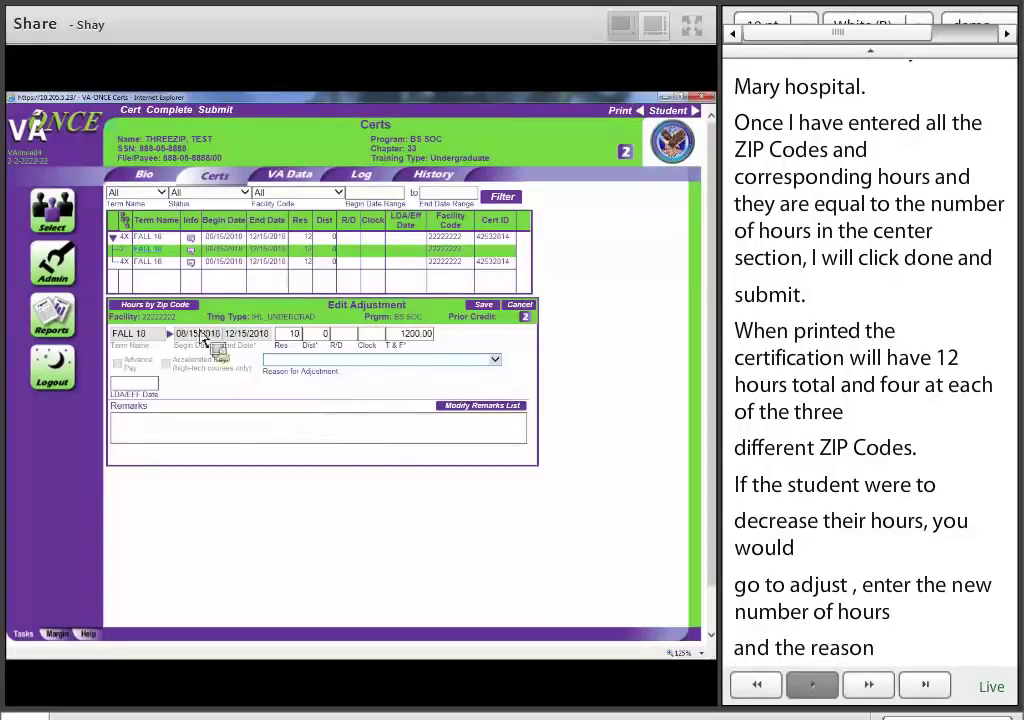
type("1000")
key("alt+Down")
key("Down")
key("Down")
key("Down")
key("Down")
key("Down")
key("Down")
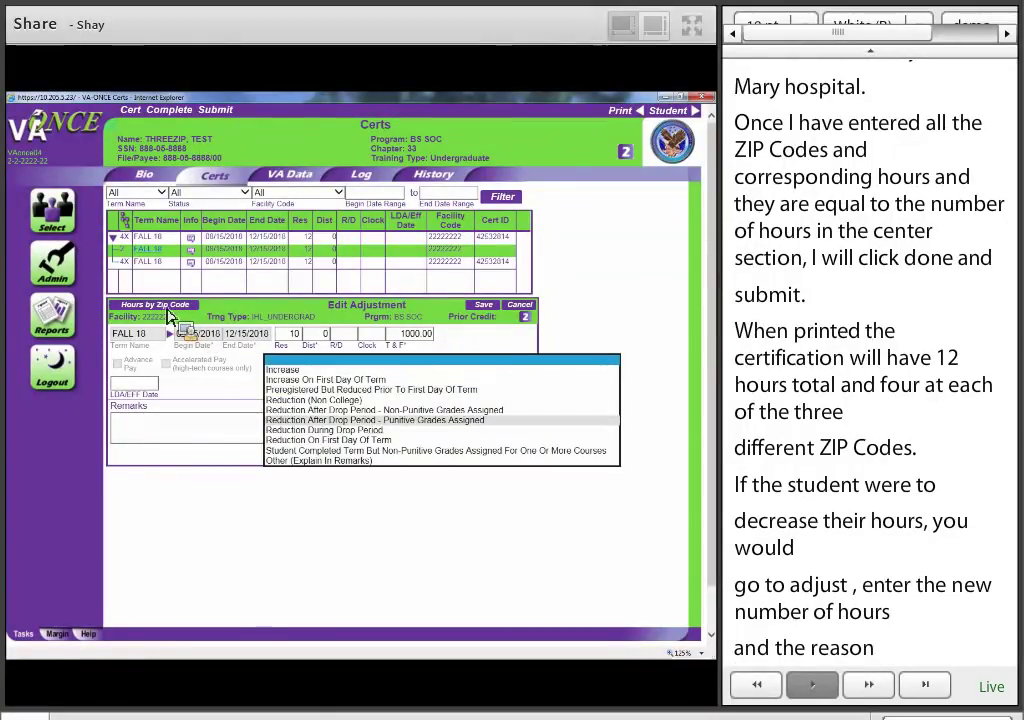
key("Up")
key("Return")
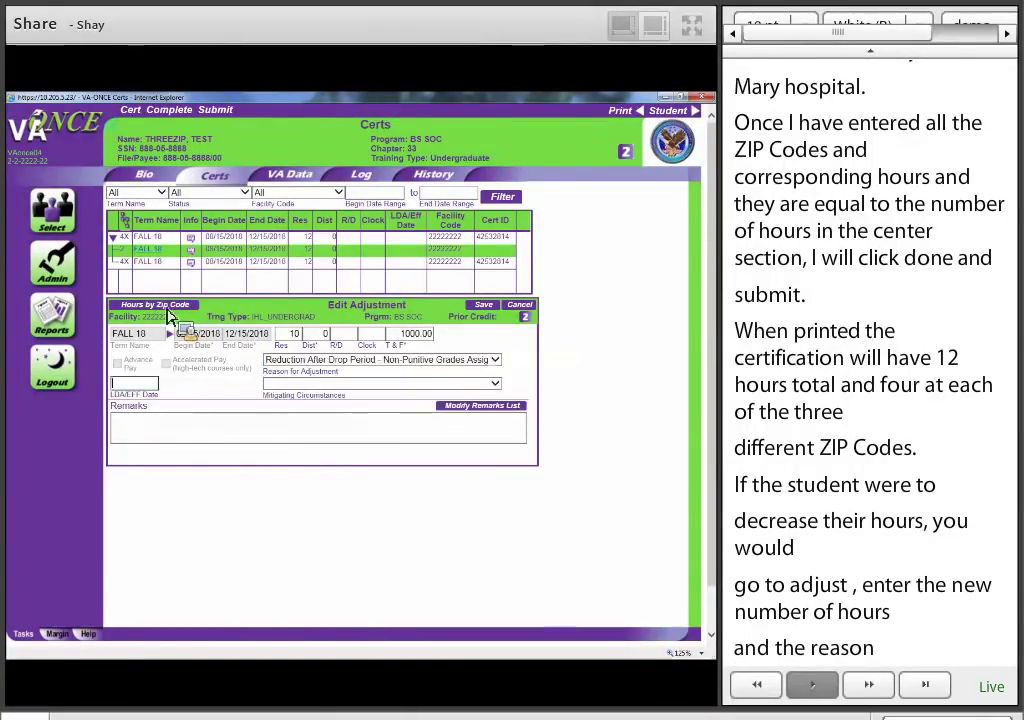
type("09-25-18")
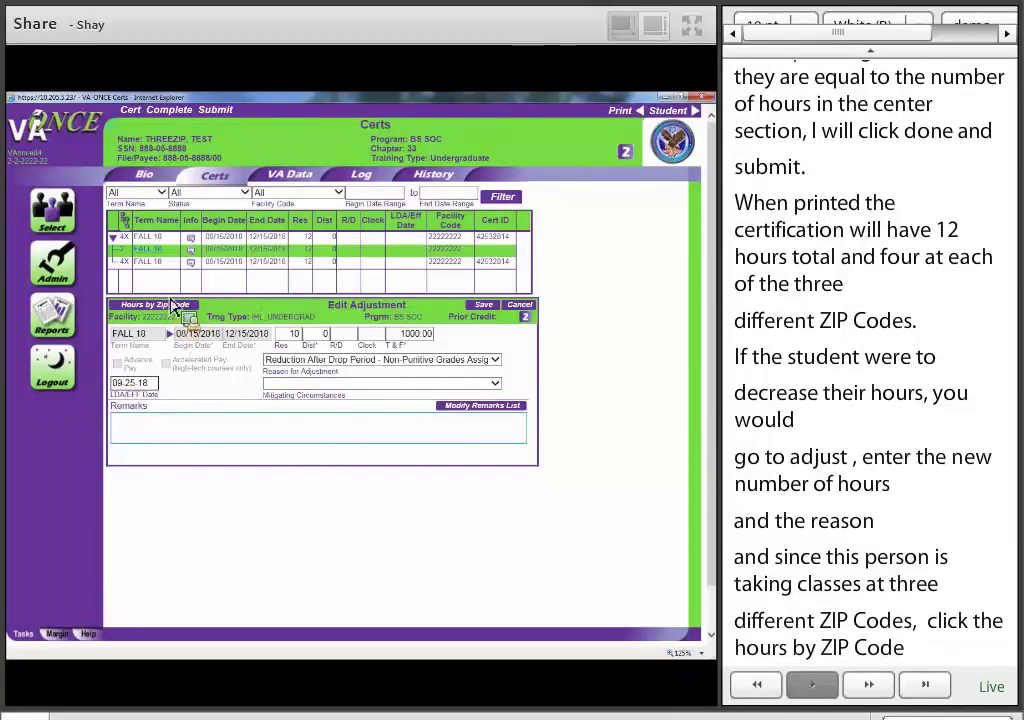
- Adjust the hours at ZIP code 22300 (SCIENCE CENTER) to match the 10-hour total, and submit the selected term
left_click(172, 305)
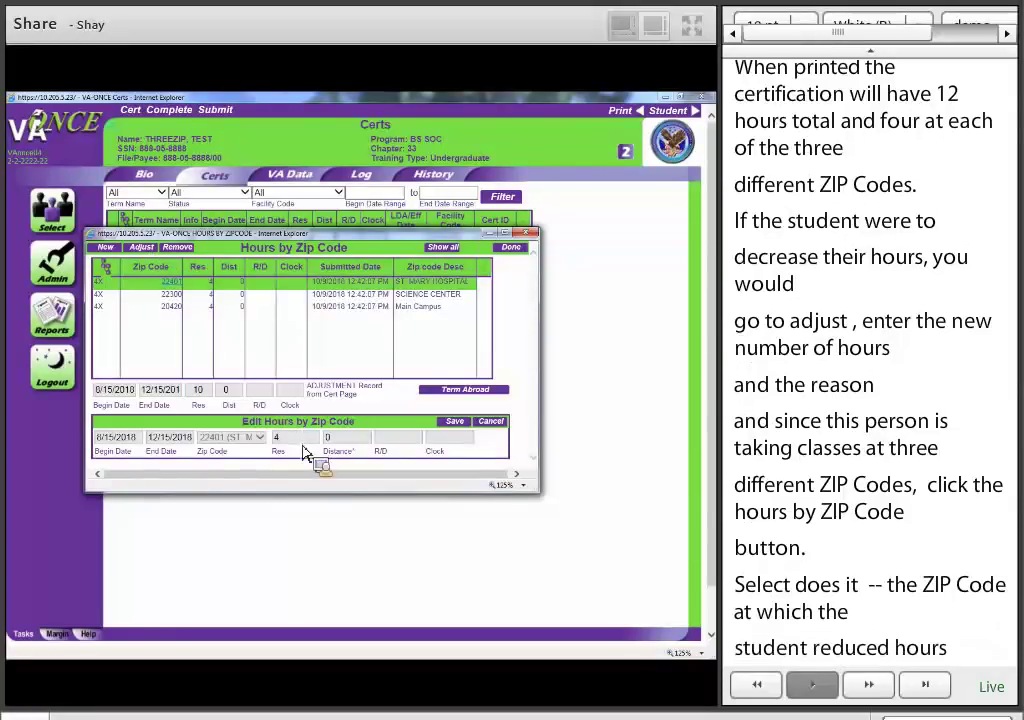
left_click(172, 294)
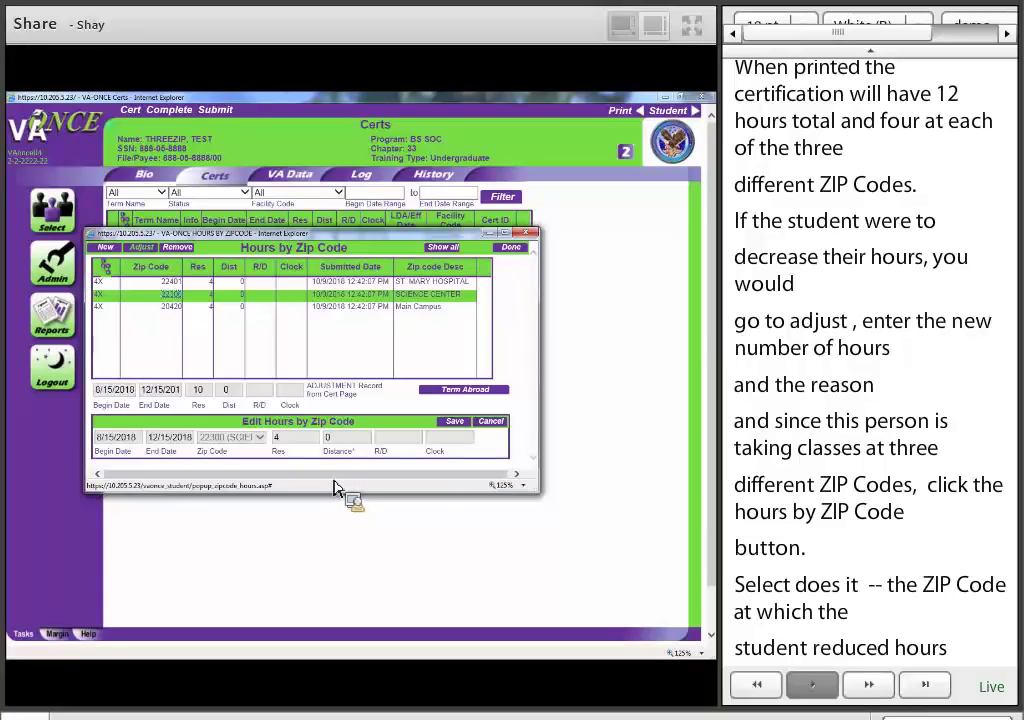
left_click(458, 423)
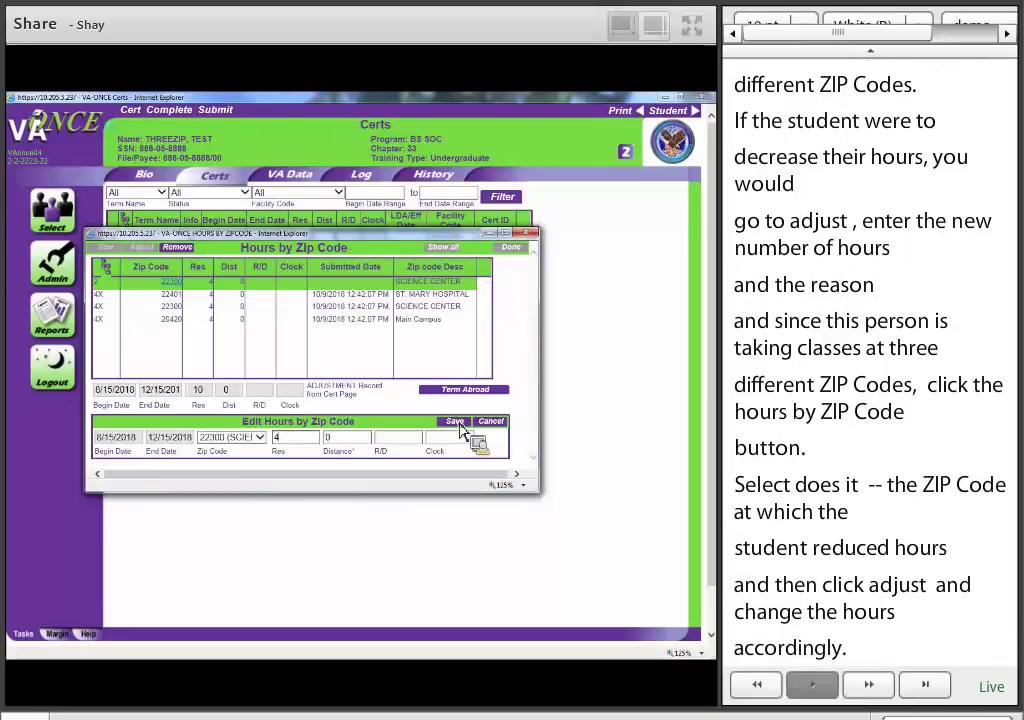
left_click(457, 422)
type("2 hours to 10 hours .")
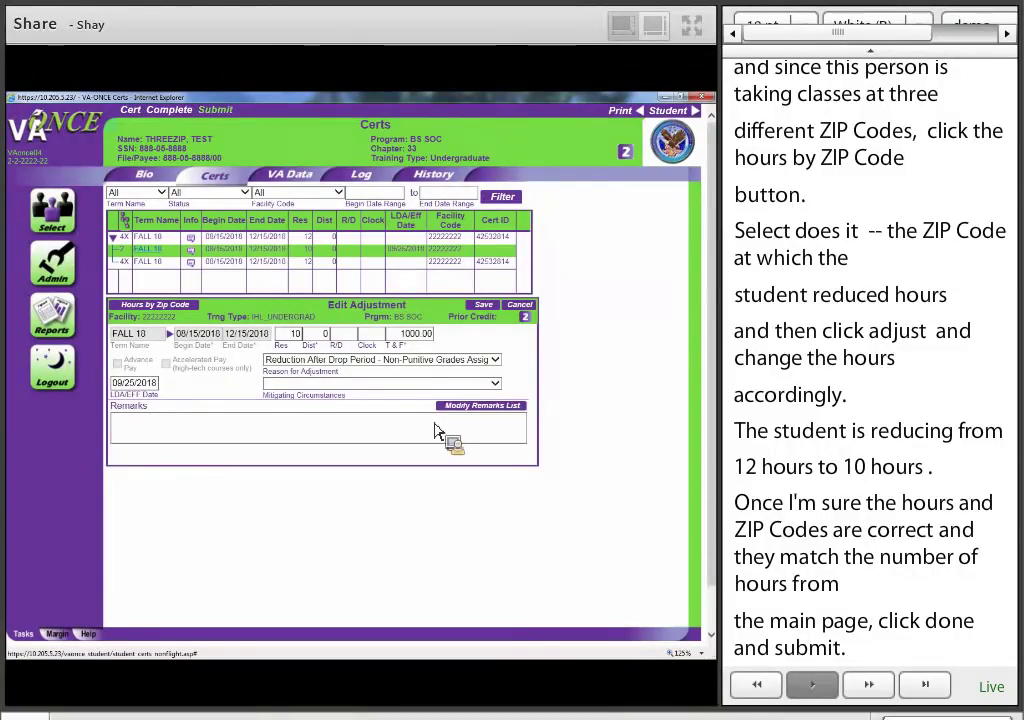
mouse_move(215, 110)
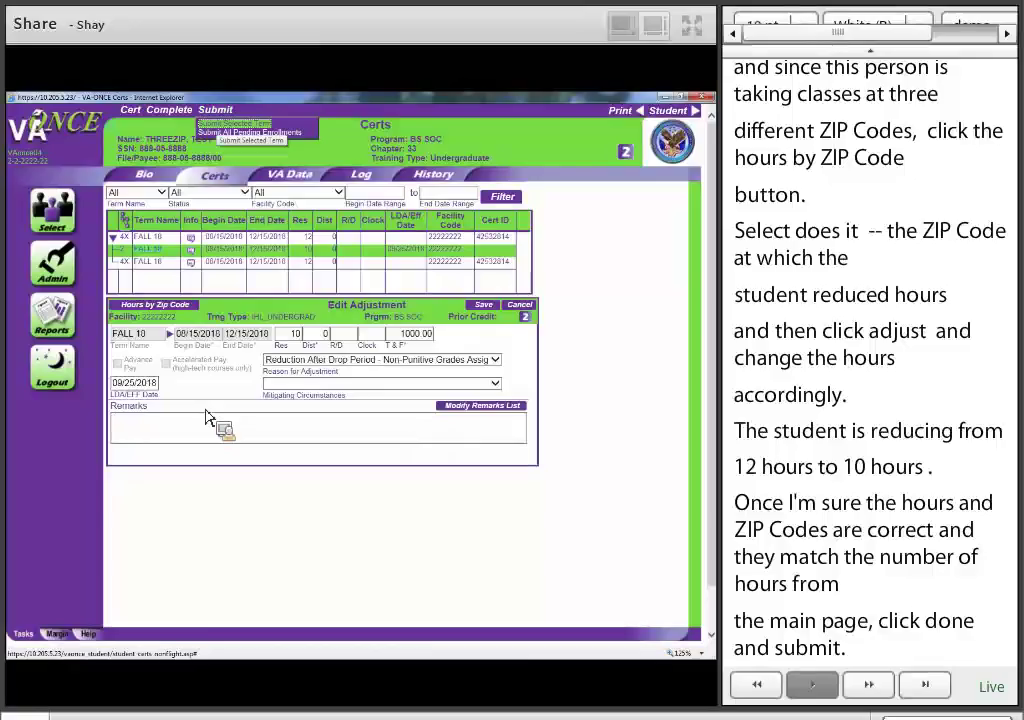
left_click(222, 124)
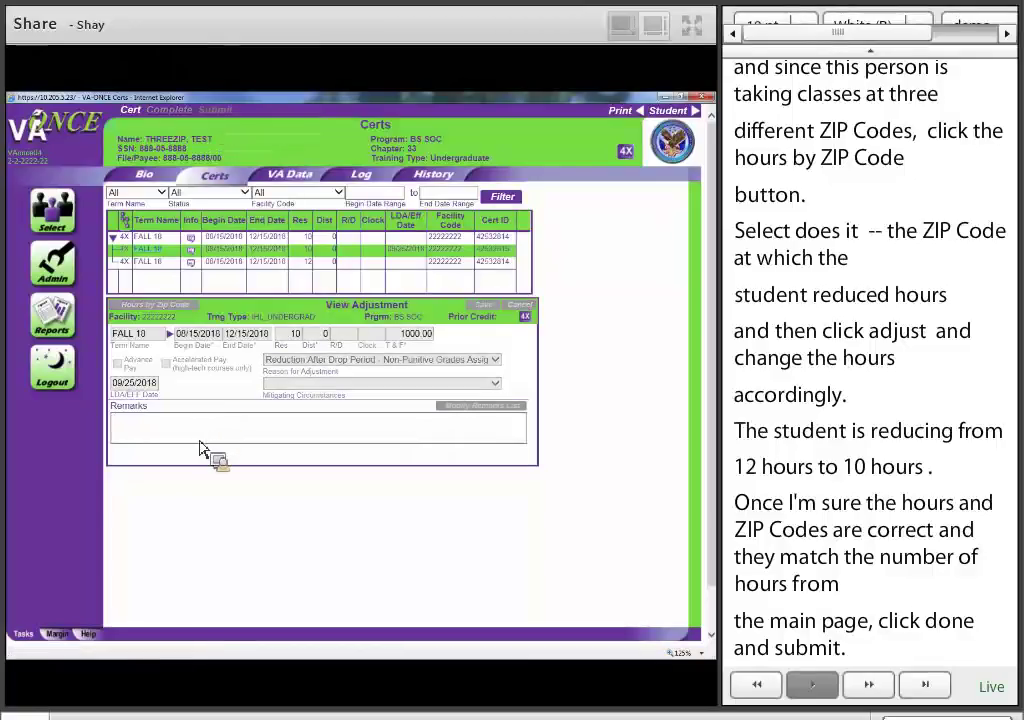